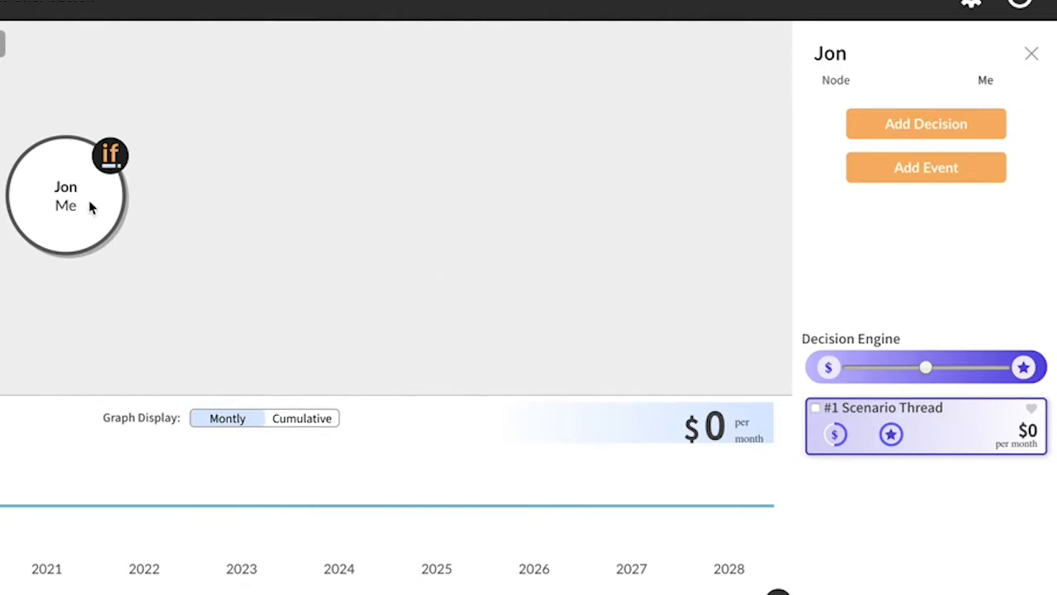
Step: Start a new Expense event on the Me node and name it "fdsfds"
click(916, 174)
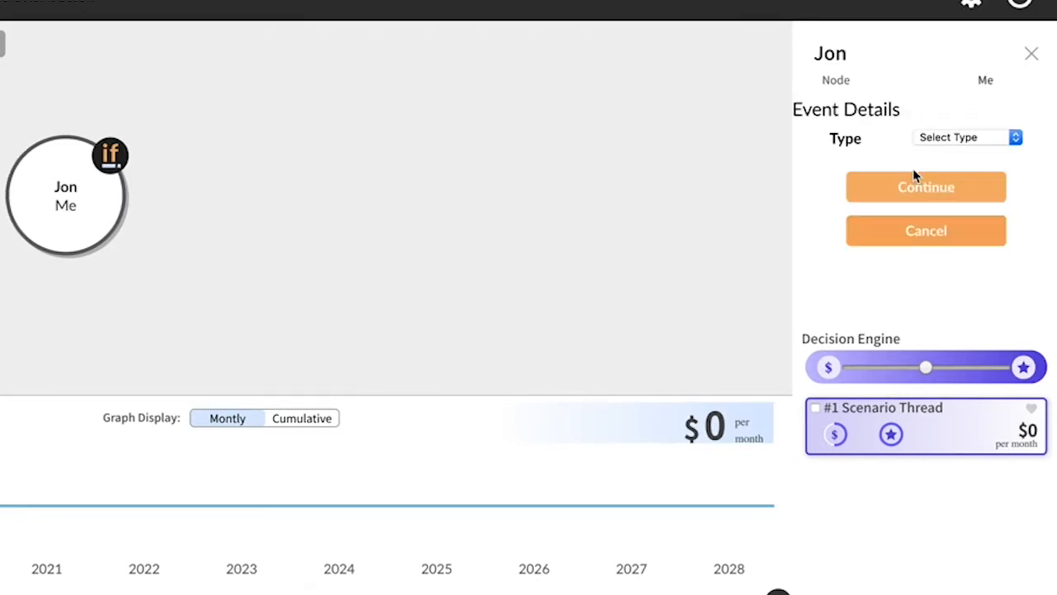
click(1016, 138)
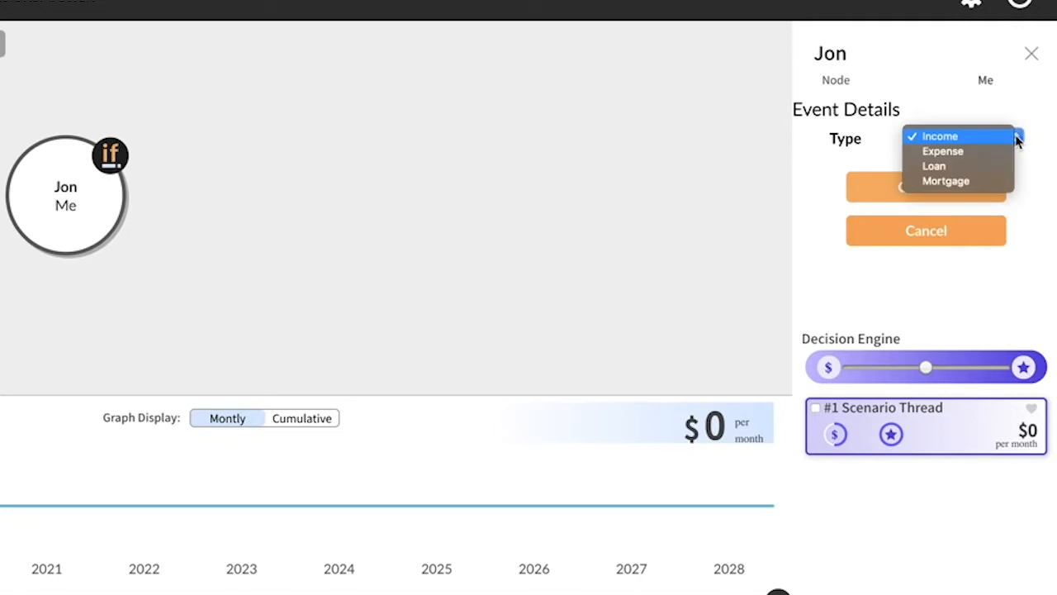
click(943, 152)
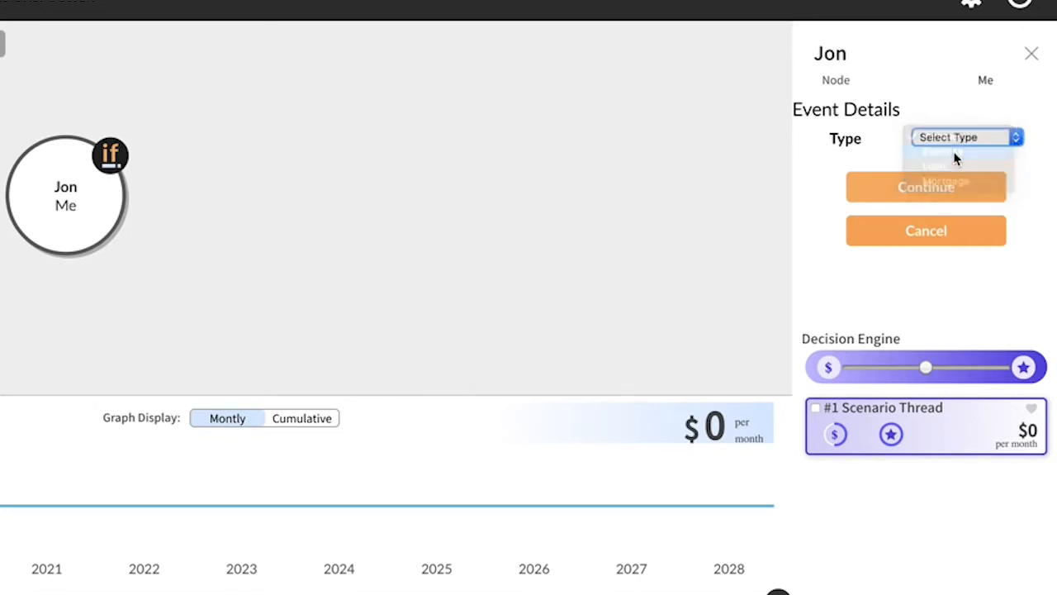
click(951, 204)
text(fdsfds)
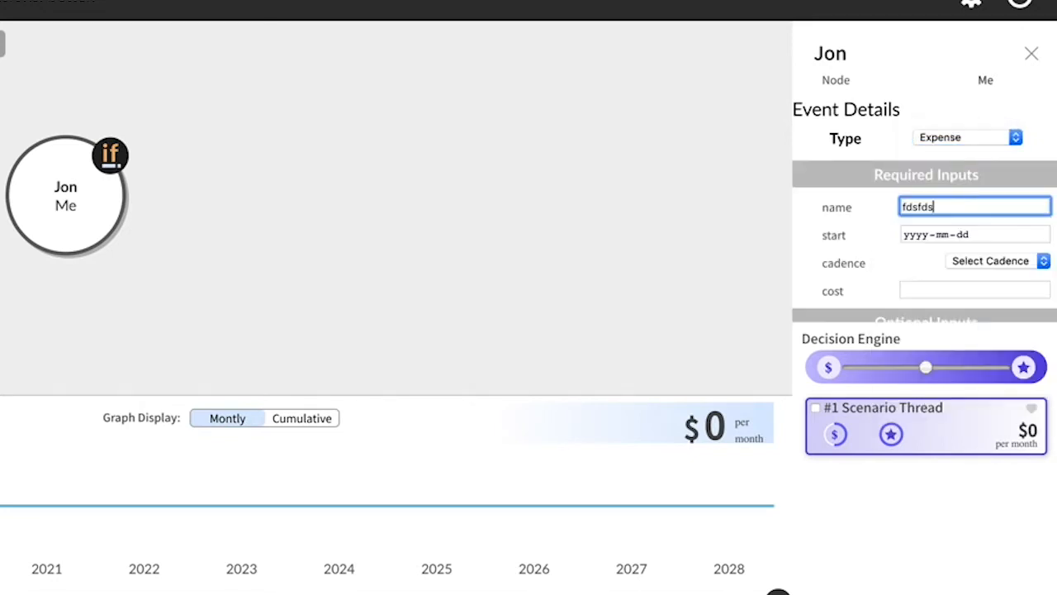
Step: Set the expense's start date to 2019-11-21 and its cadence to Monthly
click(1041, 234)
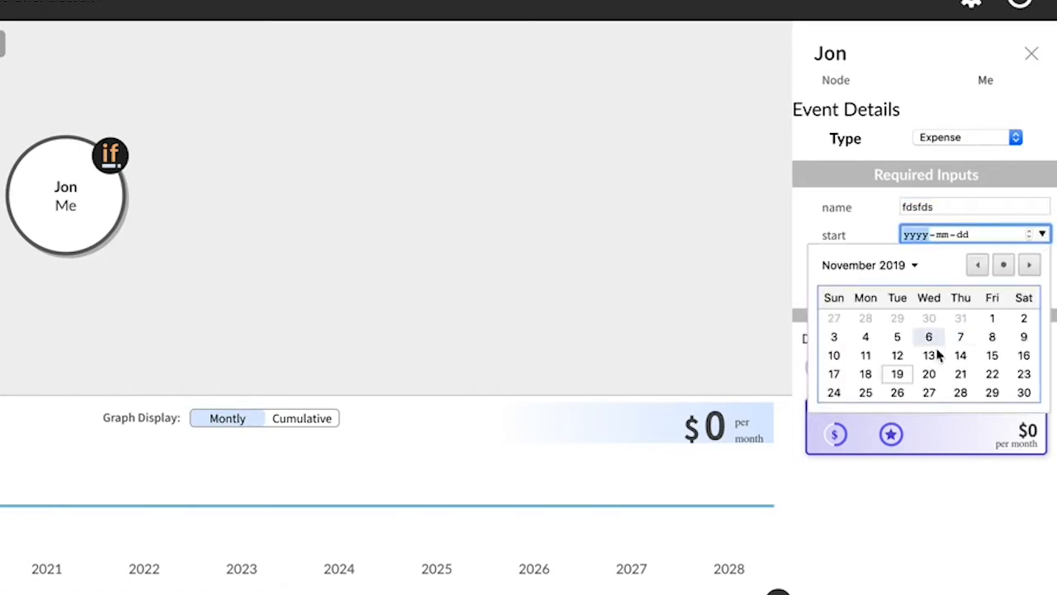
click(965, 374)
click(1043, 262)
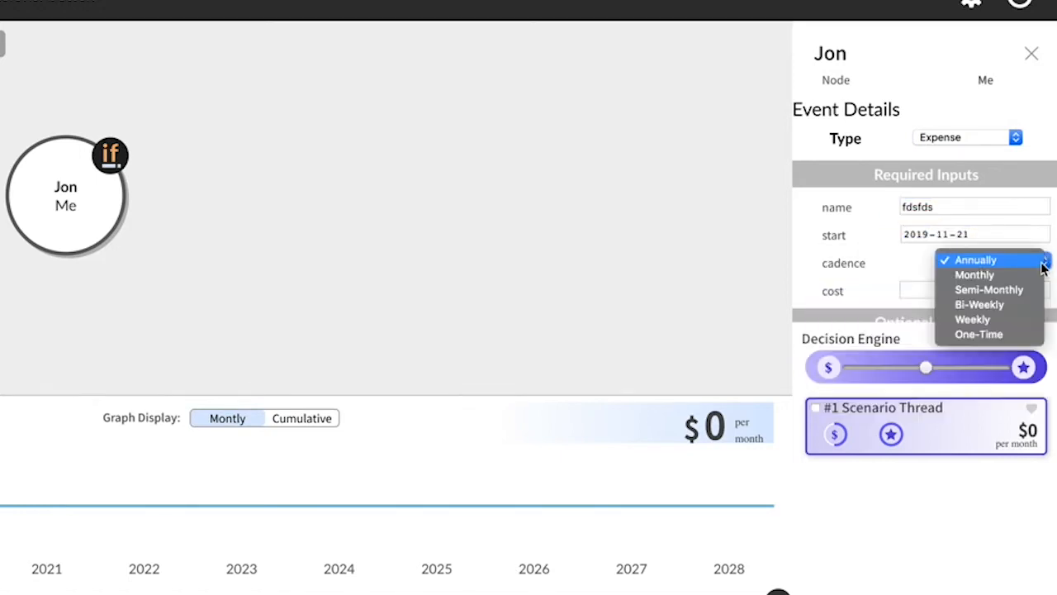
click(975, 276)
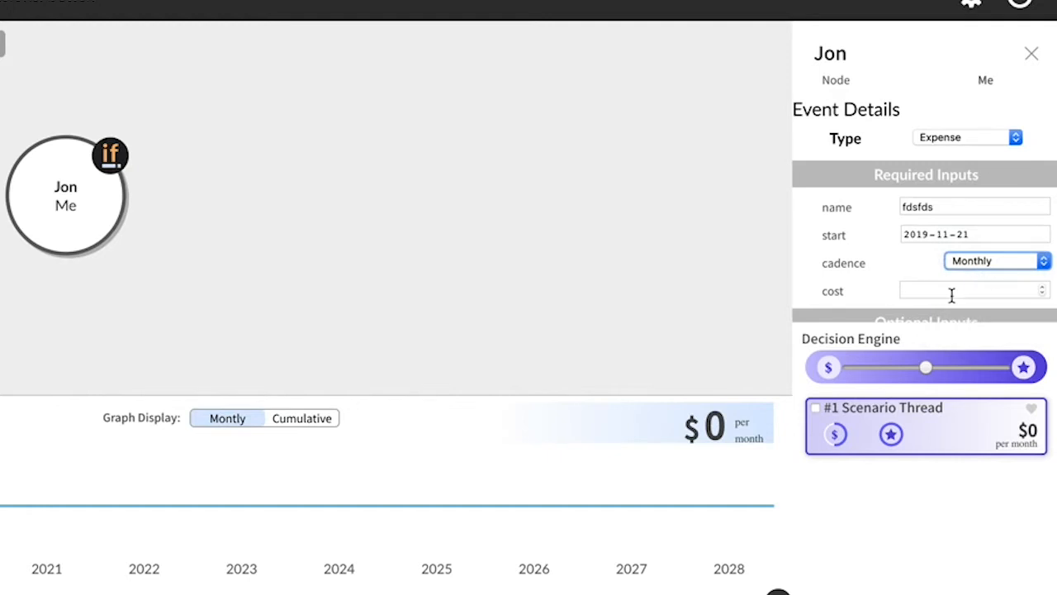
Step: Enter a cost of 200 and a three-star rating for the expense, and add it to the scenario
click(951, 293)
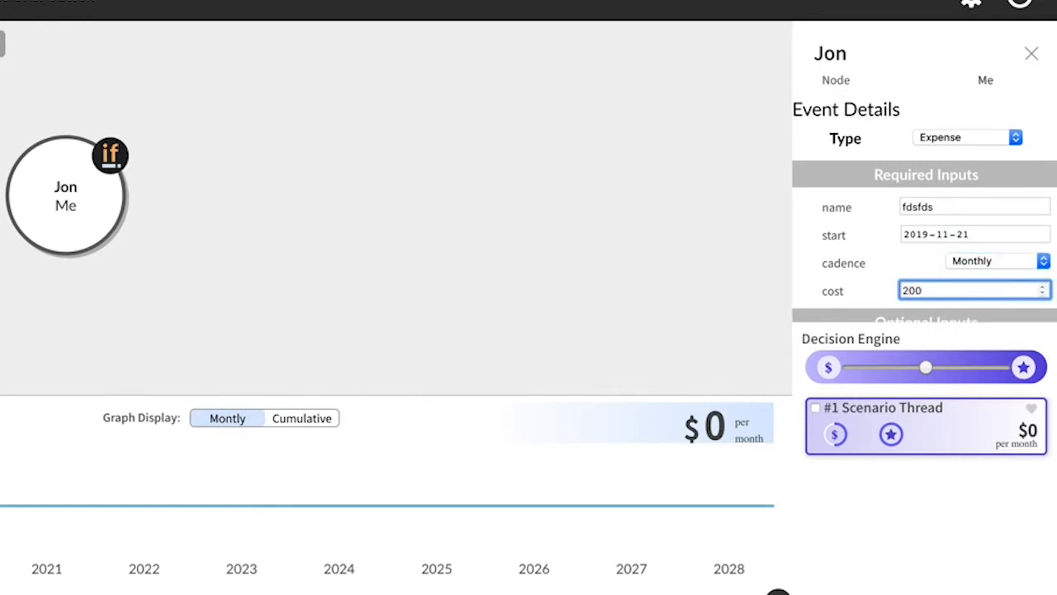
scroll(896, 239, down, 3)
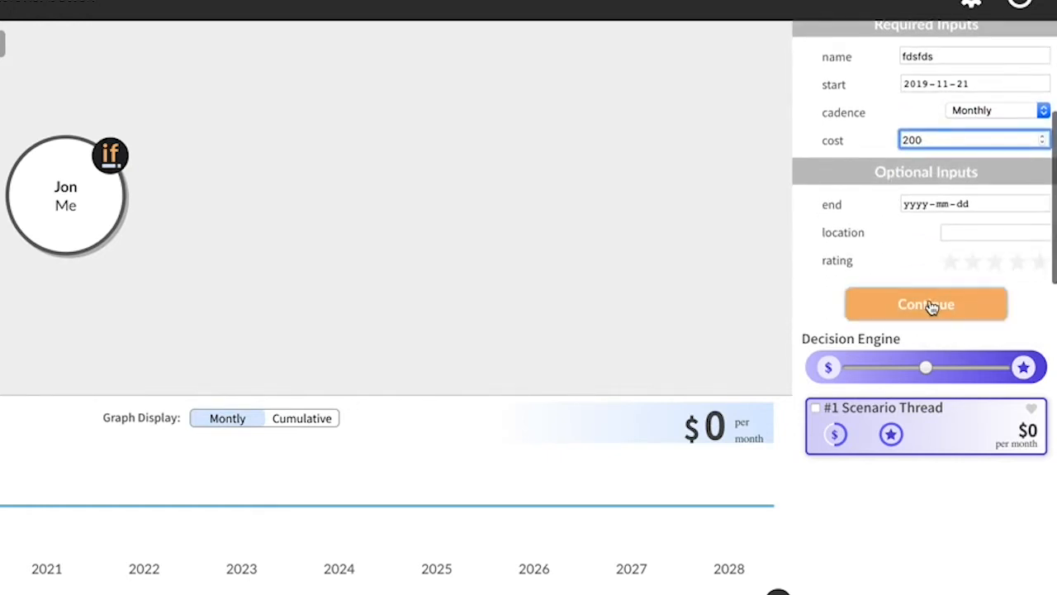
click(998, 265)
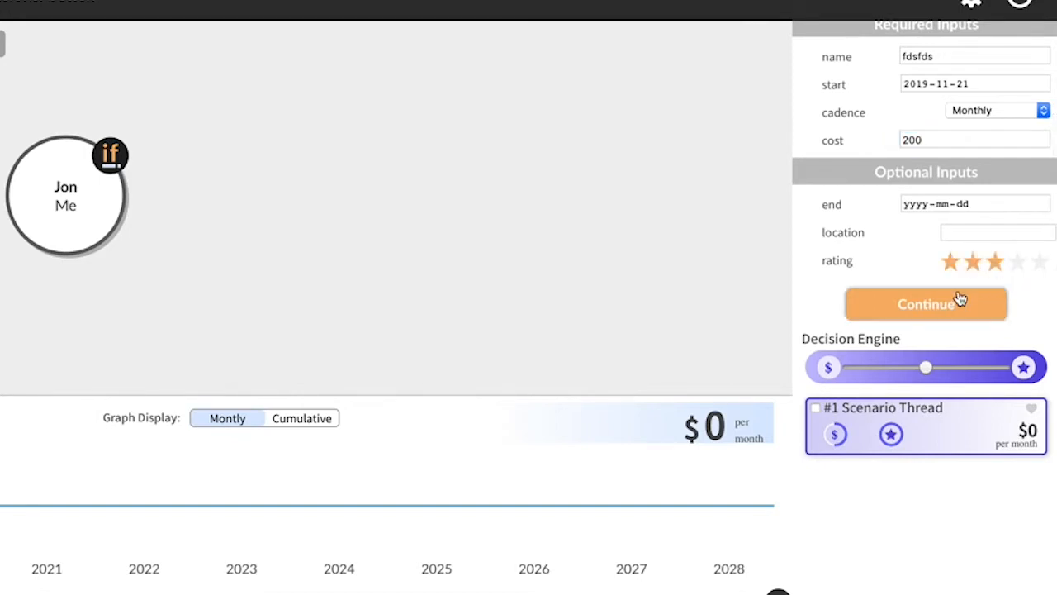
click(939, 310)
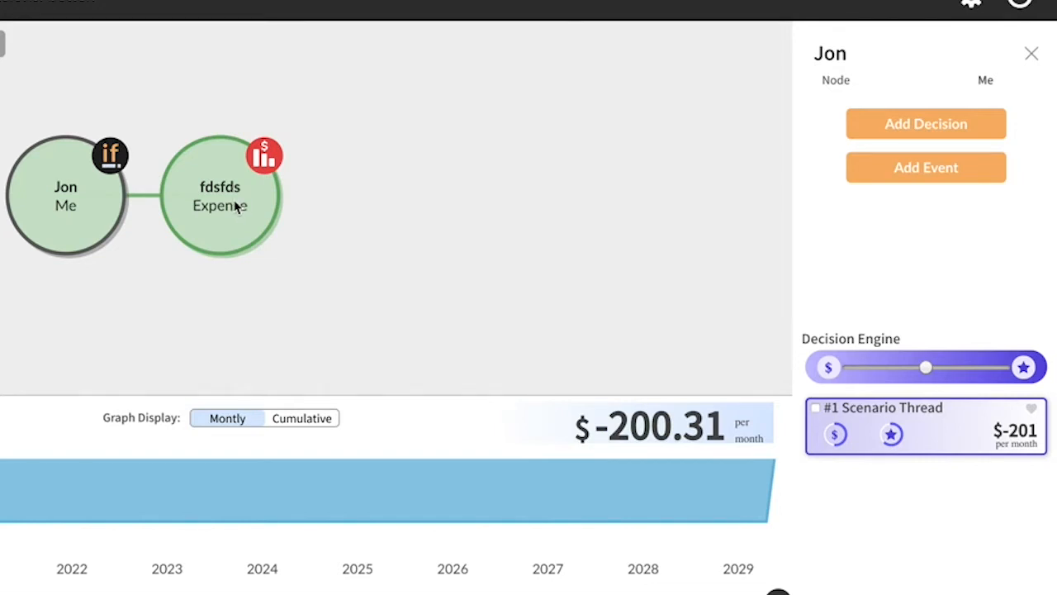
Step: Add a decision named "fdsfds" following the Expense node
click(236, 206)
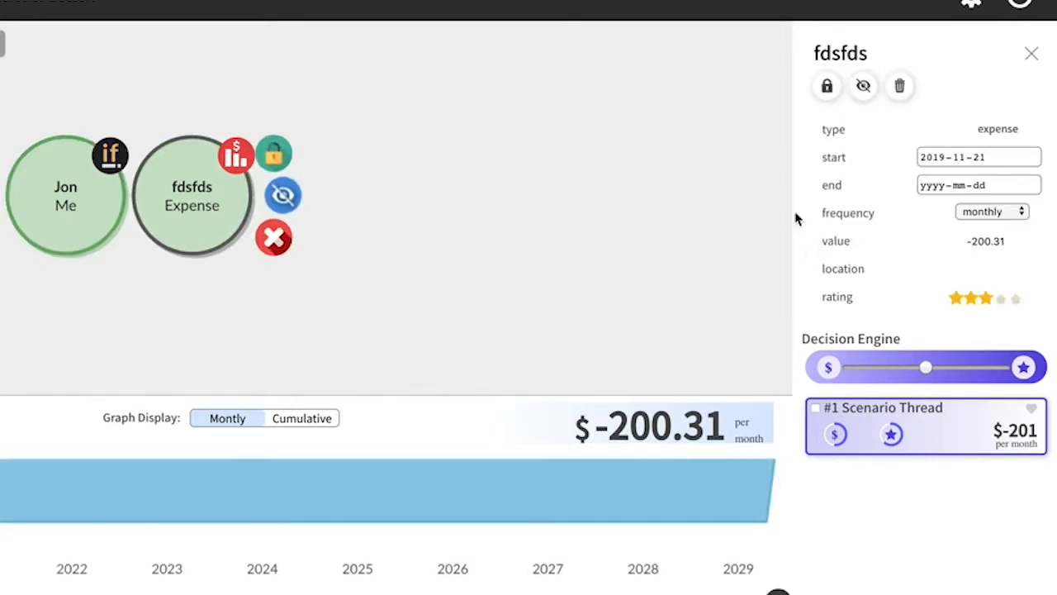
scroll(826, 219, down, 3)
click(942, 212)
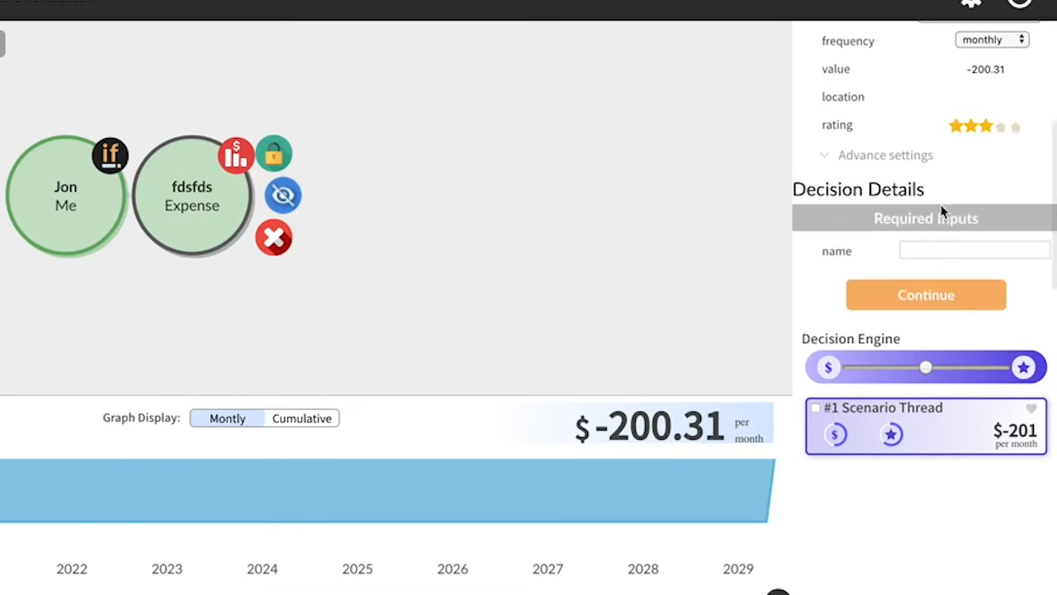
click(954, 250)
text(fdsf)
click(916, 284)
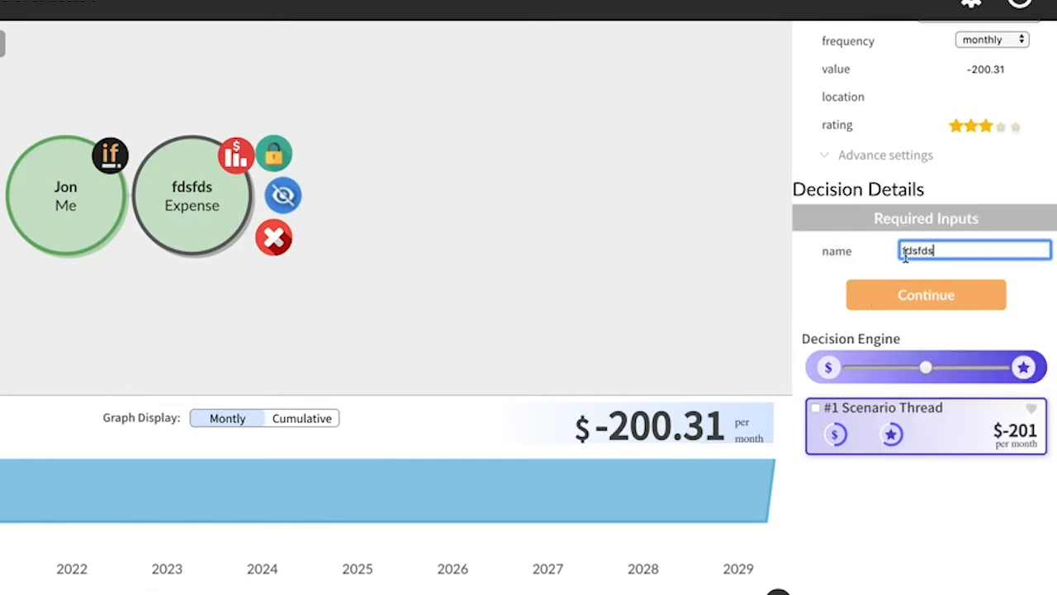
click(926, 305)
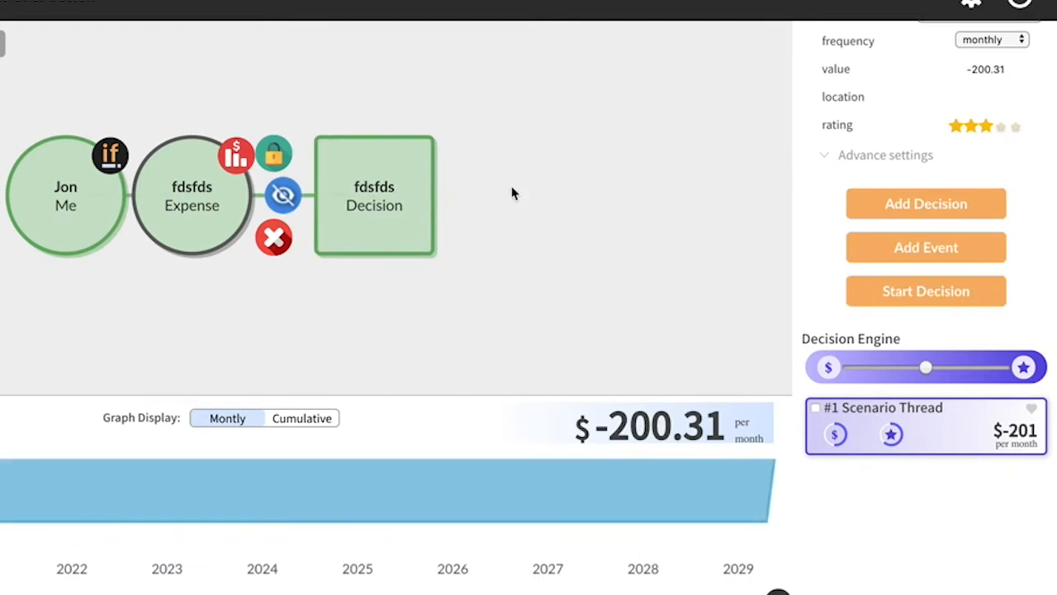
Step: Start a new option of type Income on the Decision node and name it "fdsfds"
click(382, 187)
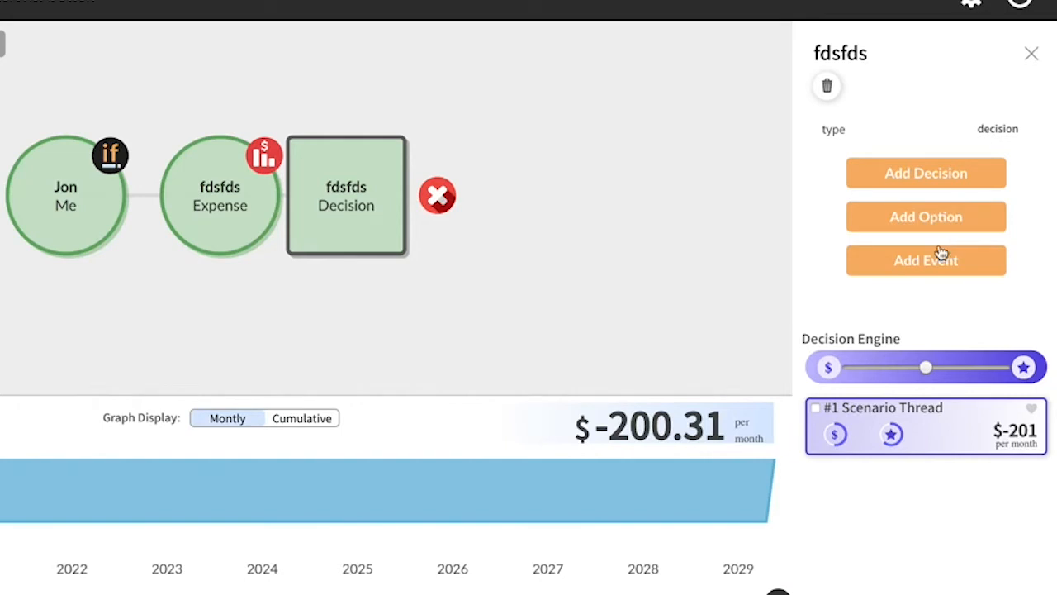
click(923, 227)
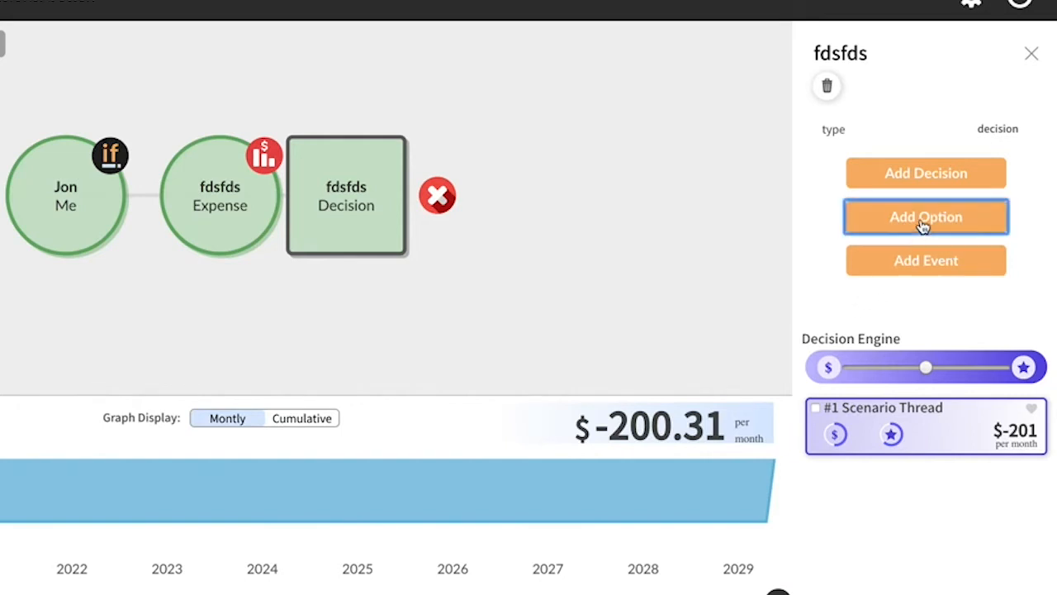
click(1016, 188)
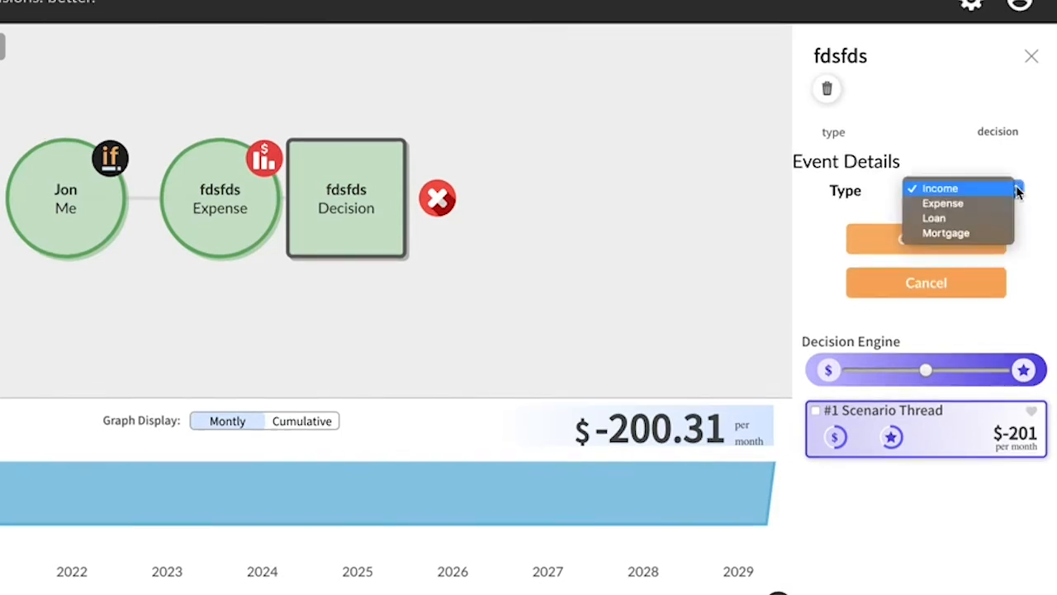
click(942, 189)
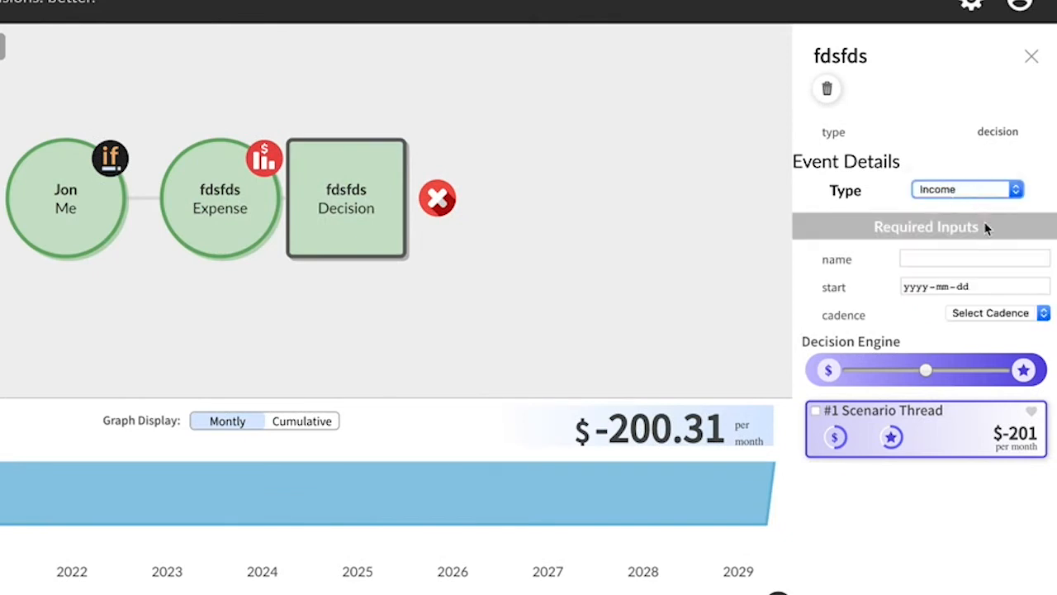
click(981, 256)
text(fdsfds)
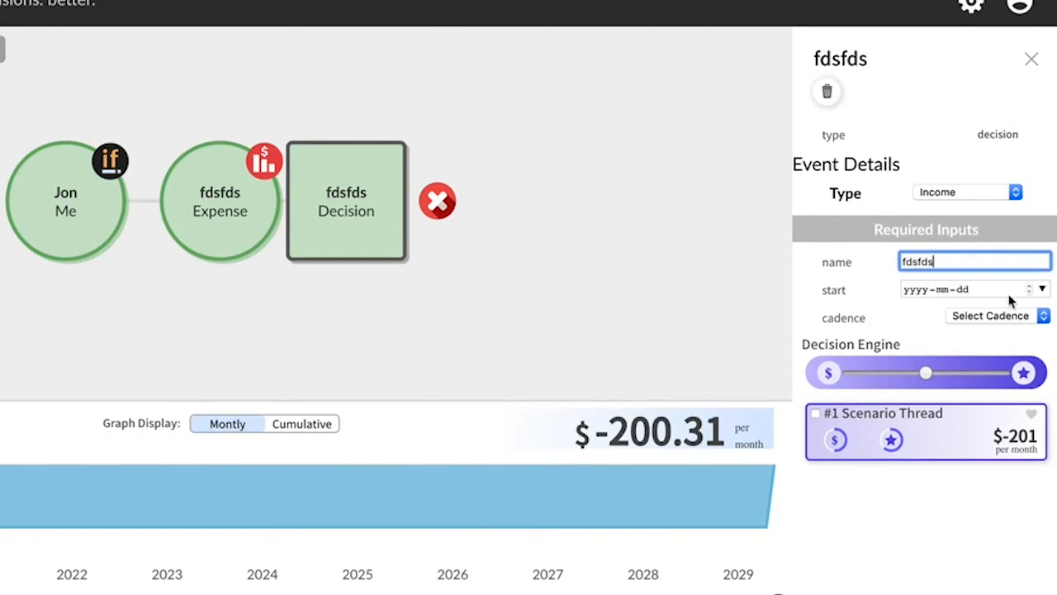
Step: Set the income option's start date to 2019-11-22 and its cadence to Weekly
click(1042, 290)
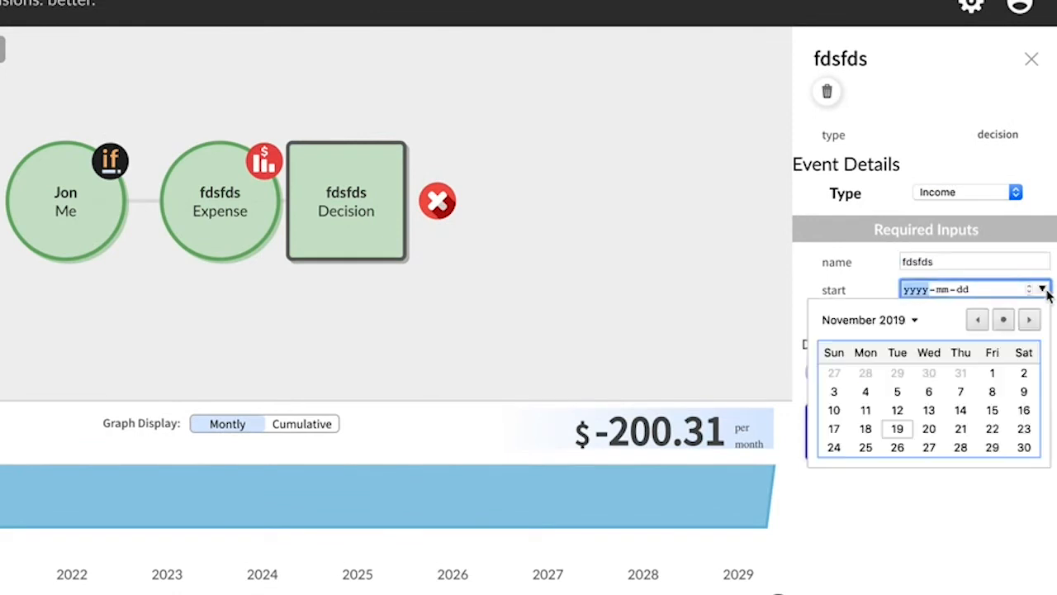
click(992, 429)
click(1039, 319)
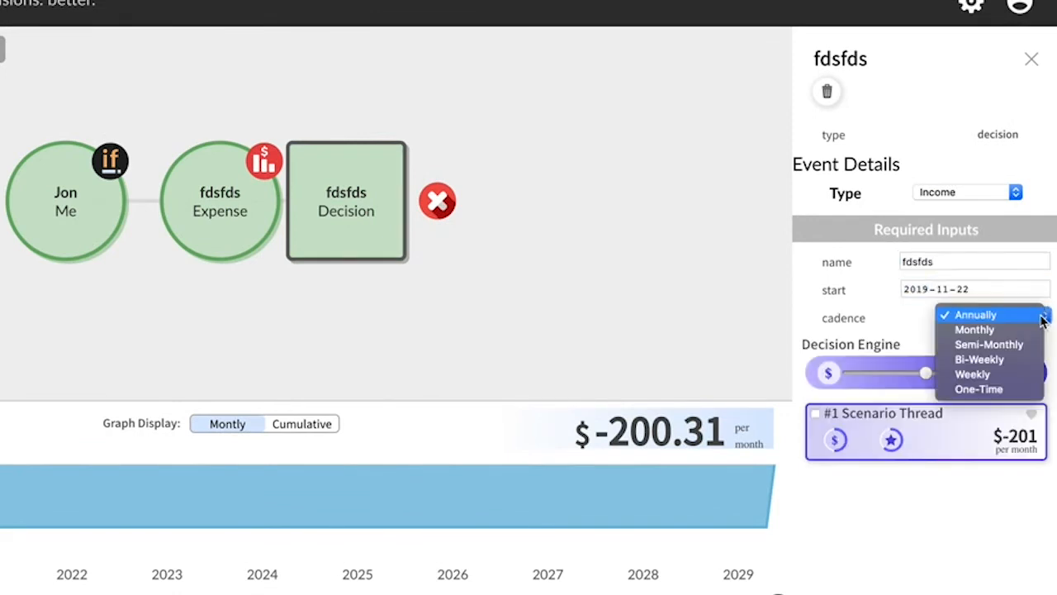
click(981, 376)
Step: Enter an income of 150 for the weekly option and add it to the decision
scroll(899, 303, down, 3)
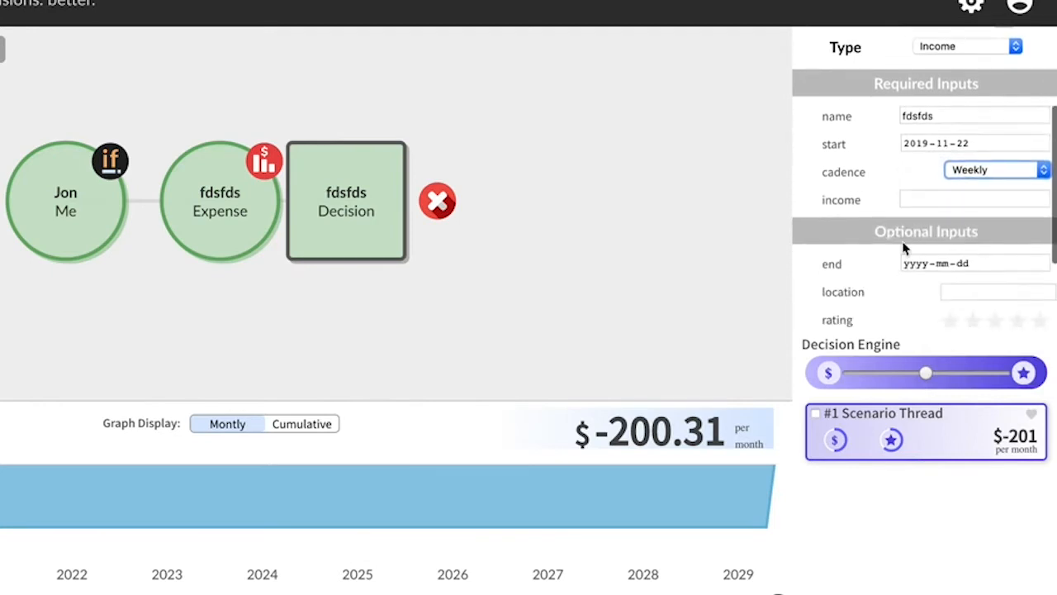
click(929, 201)
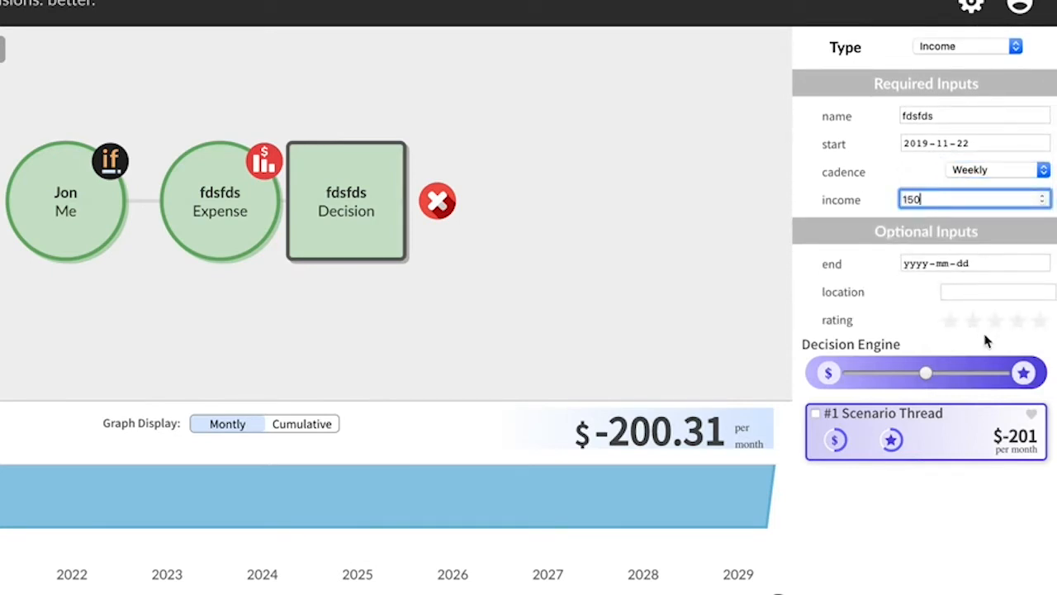
scroll(904, 295, down, 3)
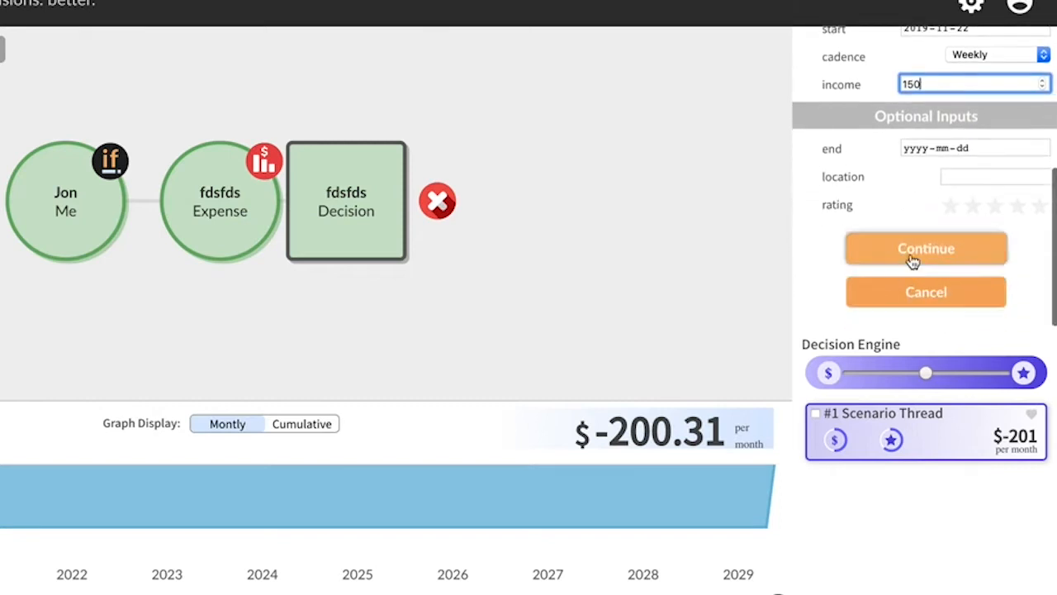
click(913, 259)
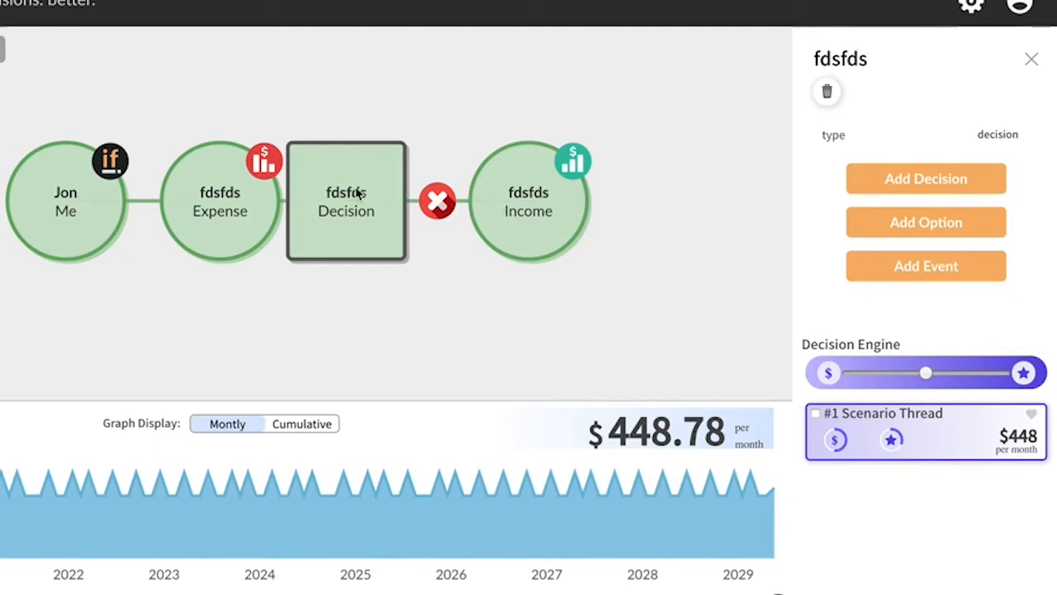
Step: Start a second option of type Income on the Decision node and name it "dsfdsfds"
click(925, 223)
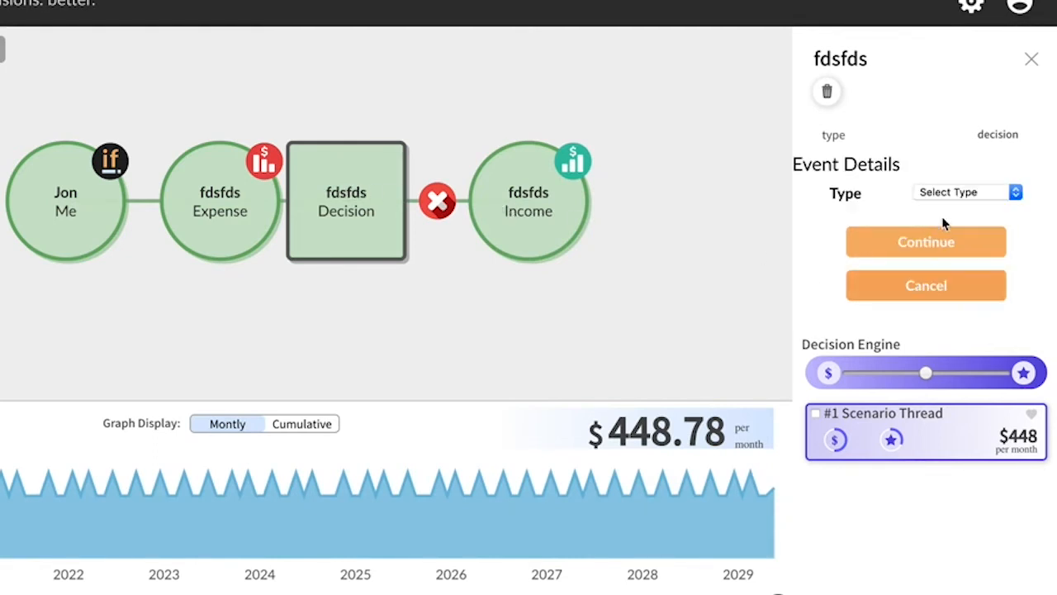
click(1016, 191)
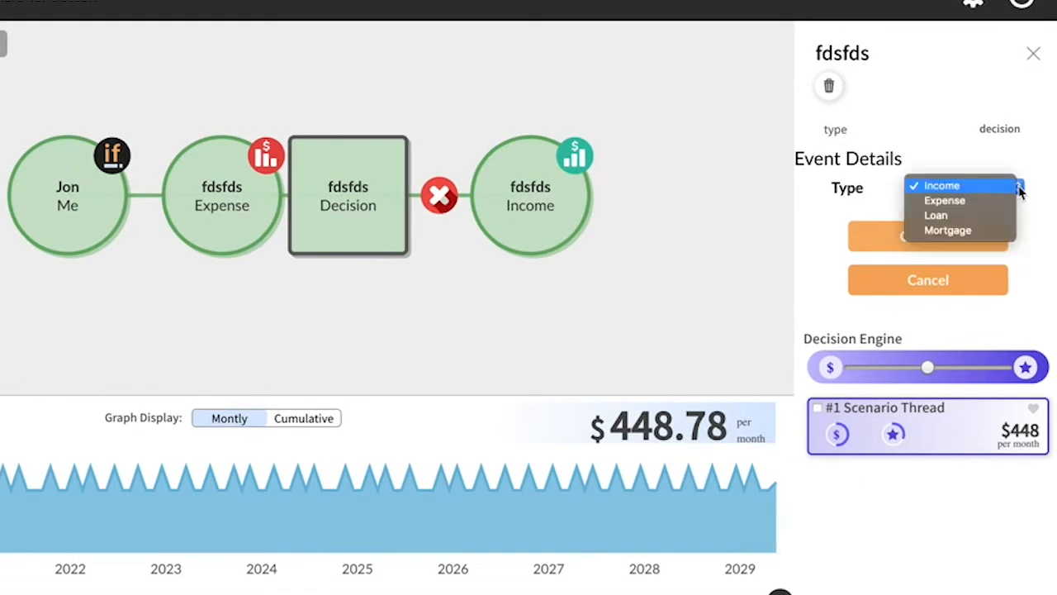
click(944, 187)
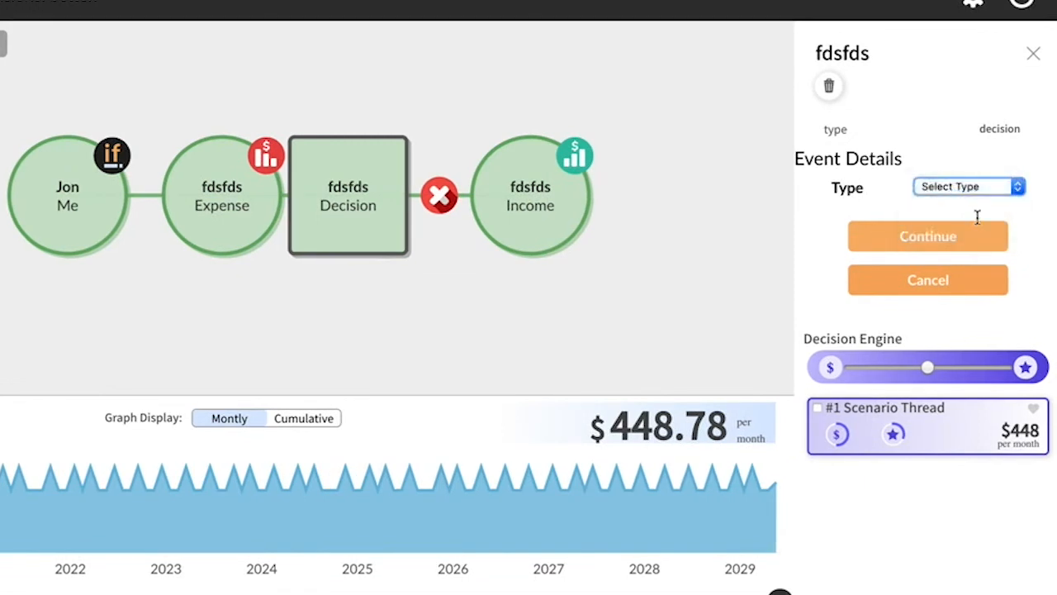
click(977, 236)
click(977, 250)
text(dsfdsfds)
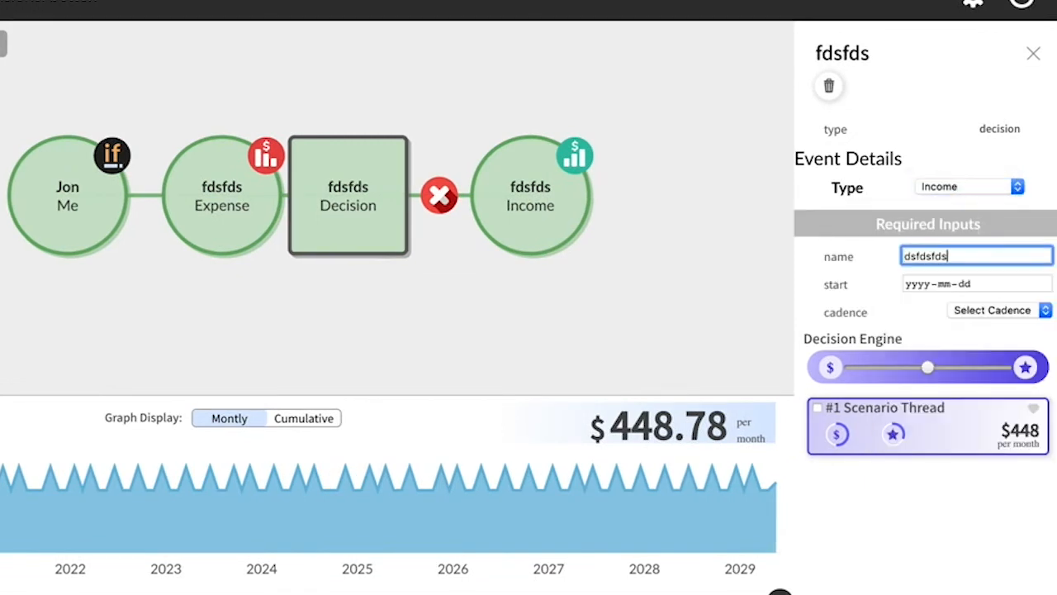
Step: Set the second income option's start date to 2020-01-17 and its cadence to Semi-Monthly
click(1045, 284)
click(1022, 389)
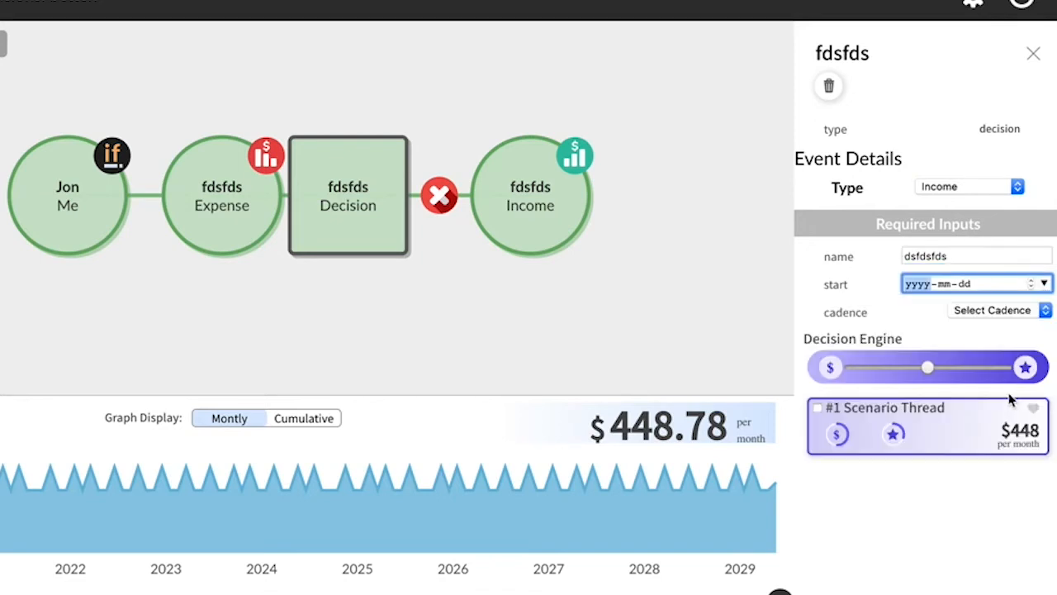
click(1045, 285)
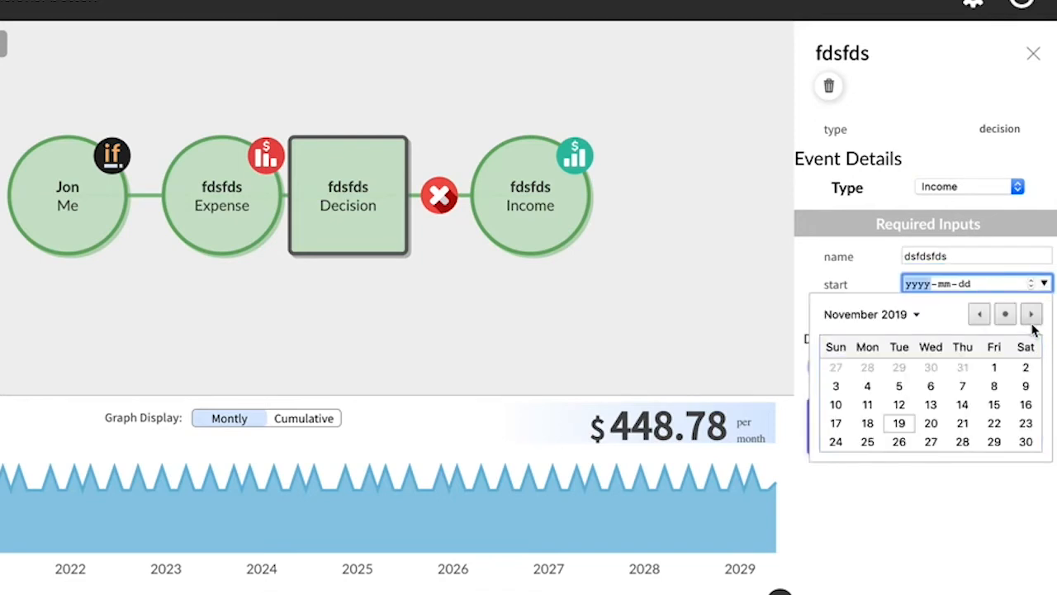
scroll(991, 377, down, 3)
click(992, 404)
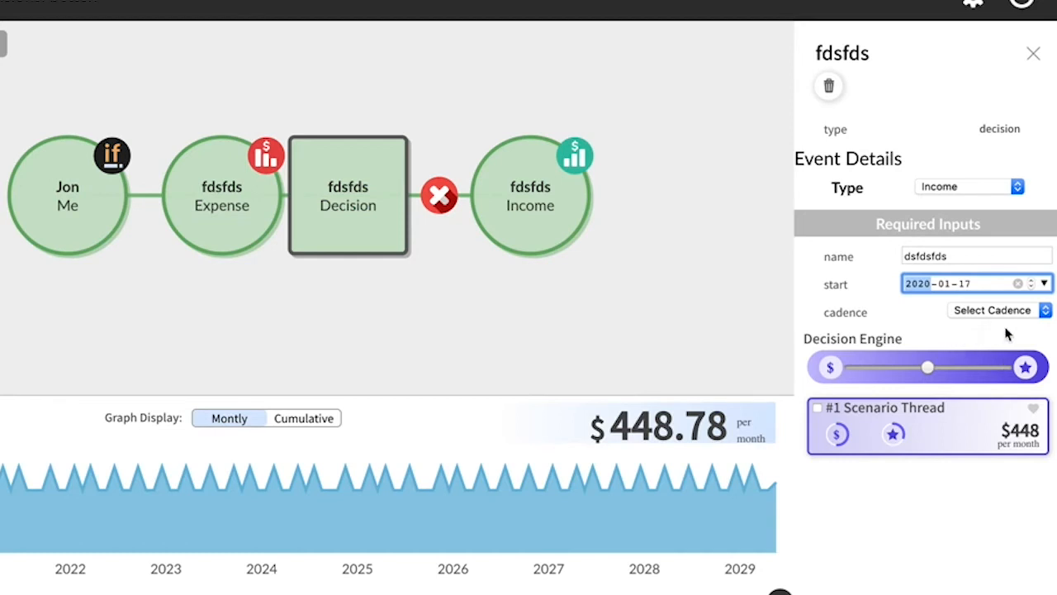
click(1047, 311)
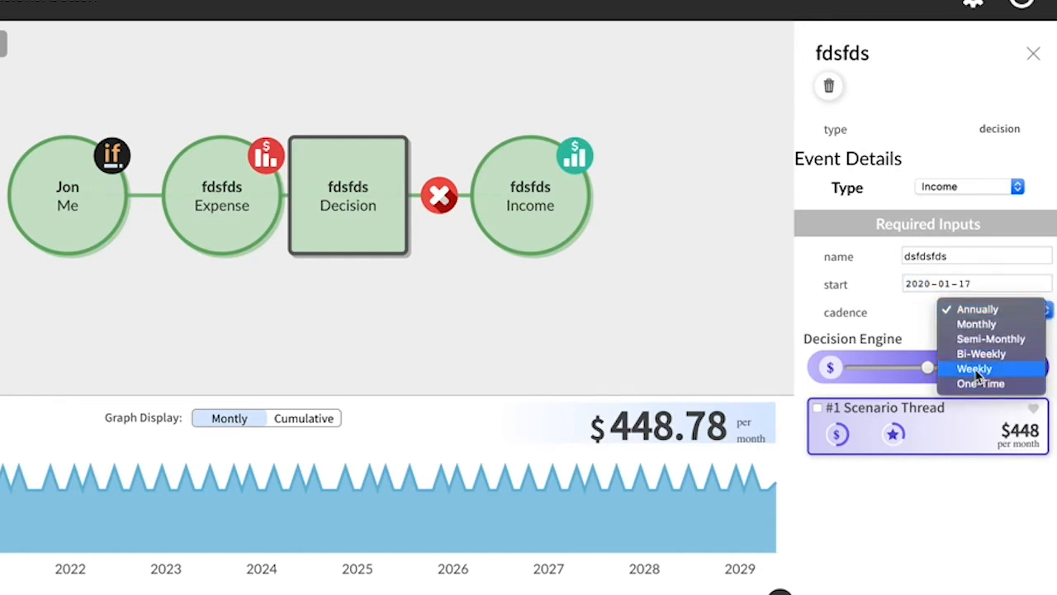
click(988, 338)
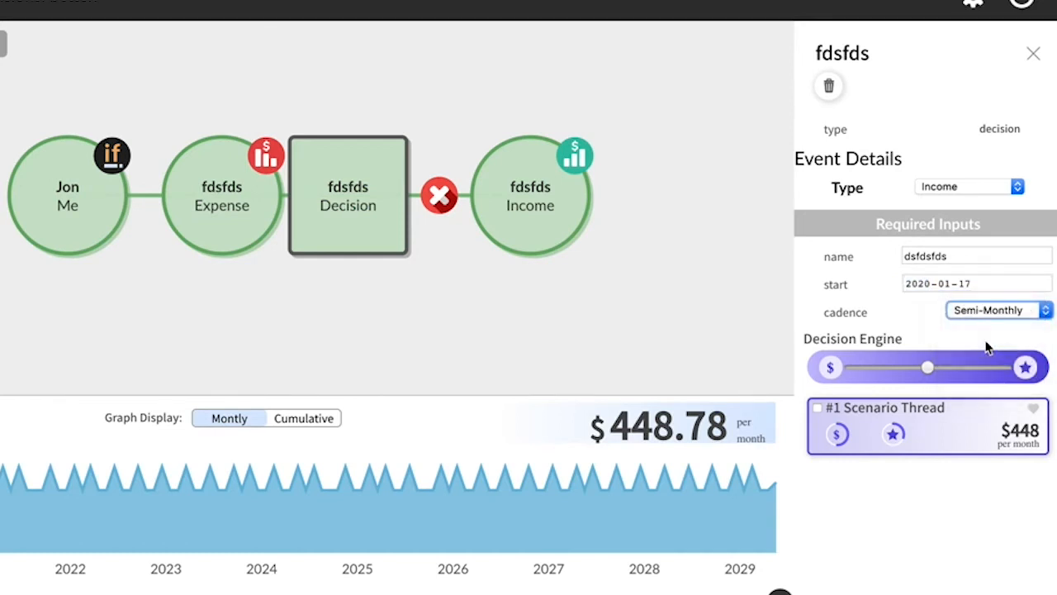
Step: Enter an income of 252 for the semi-monthly option and add it to the decision
scroll(911, 297, down, 2)
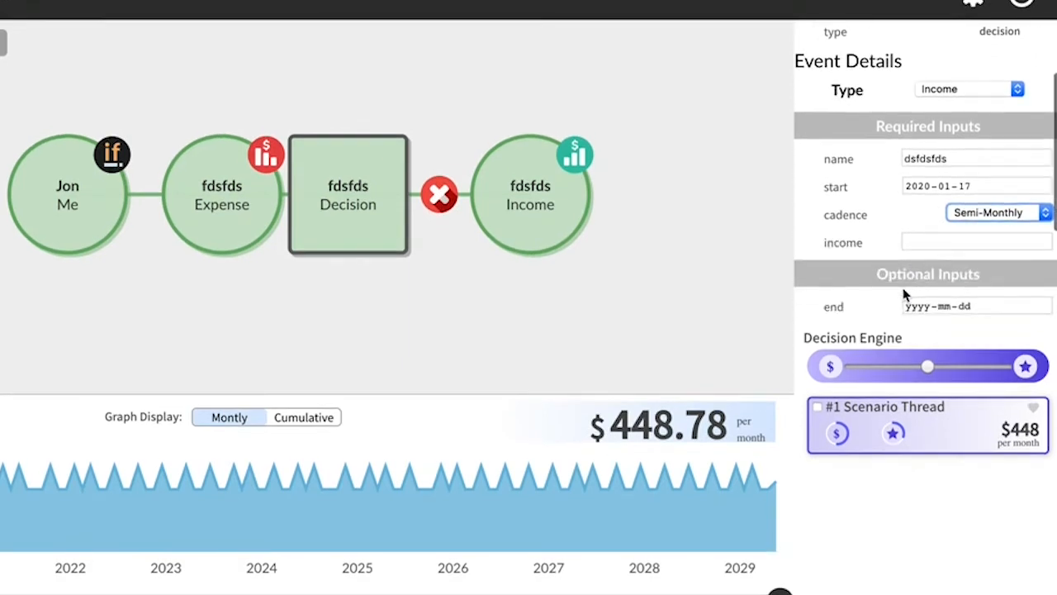
click(952, 238)
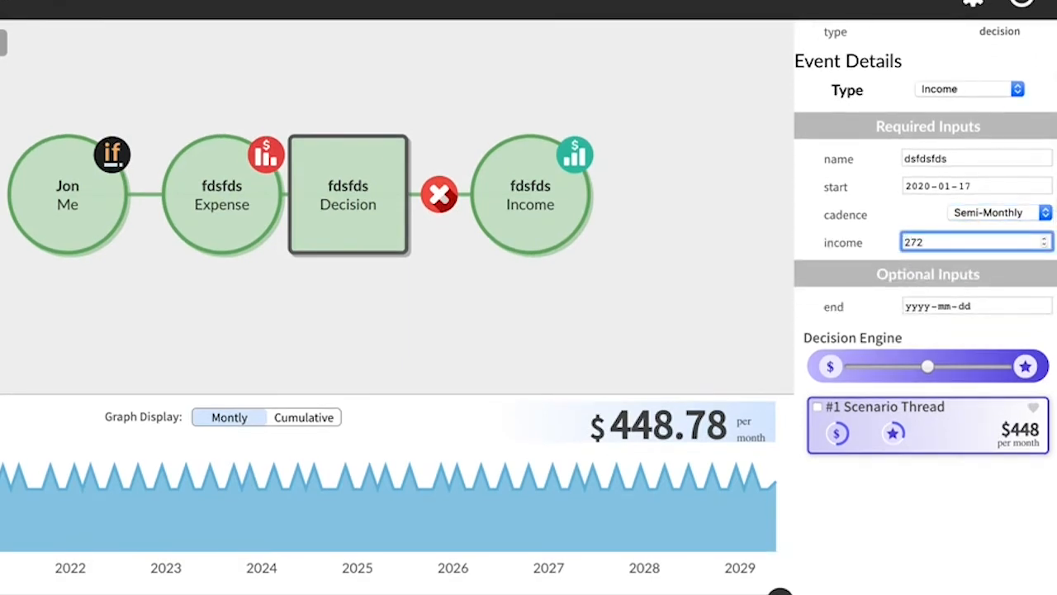
text(272)
key(BackSpace)
key(BackSpace)
text(52)
scroll(953, 250, down, 2)
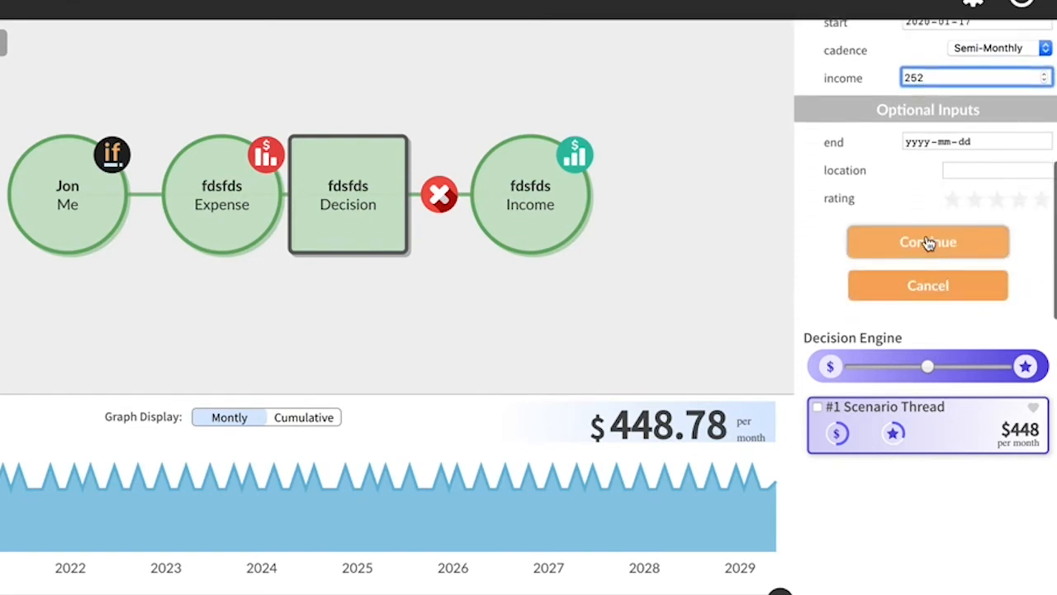
click(928, 243)
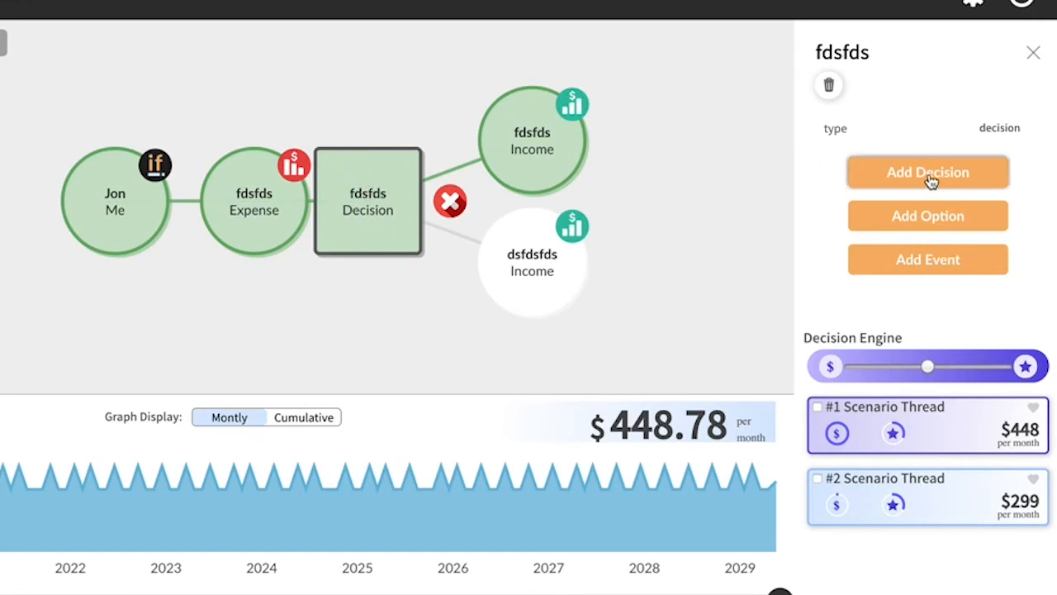
Step: Try adding a decision named "fdsfdfd" after the dsfdsfds income only, and delete that decision again
click(541, 261)
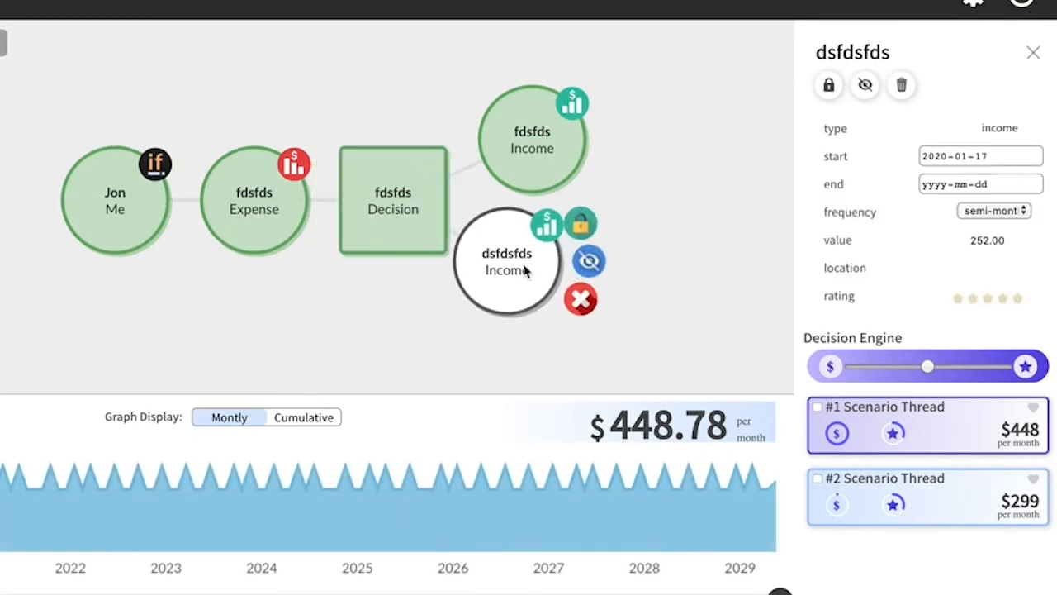
scroll(884, 281, down, 3)
click(934, 247)
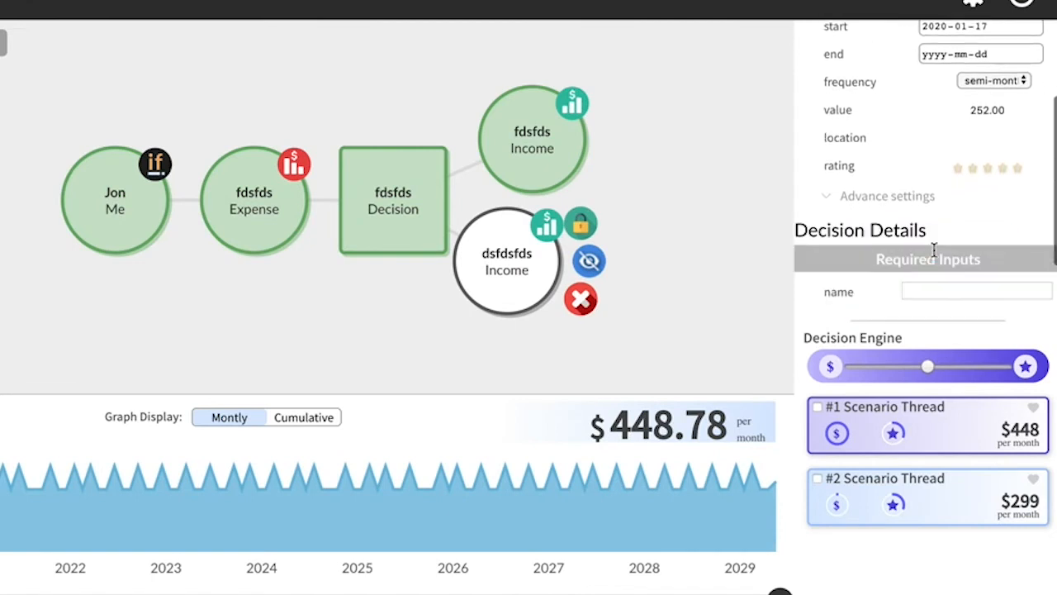
click(936, 288)
text(fdsfdfd)
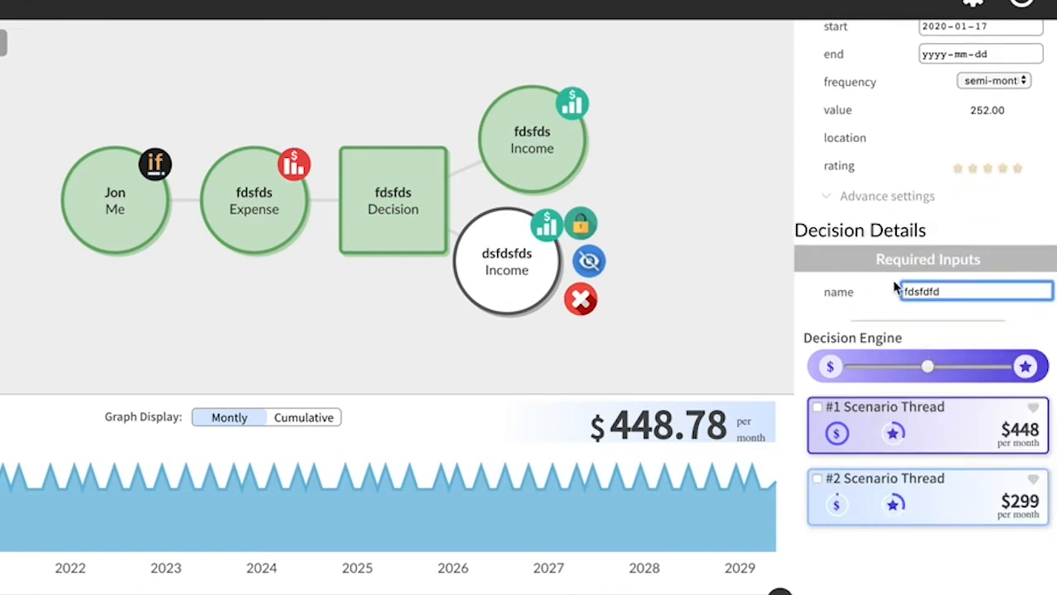
click(909, 246)
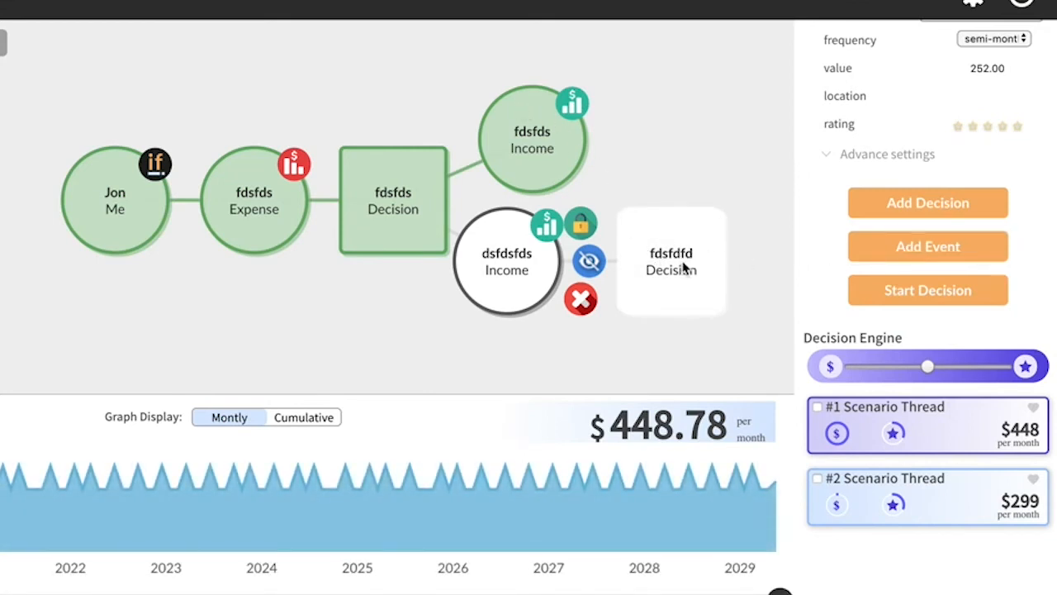
click(684, 265)
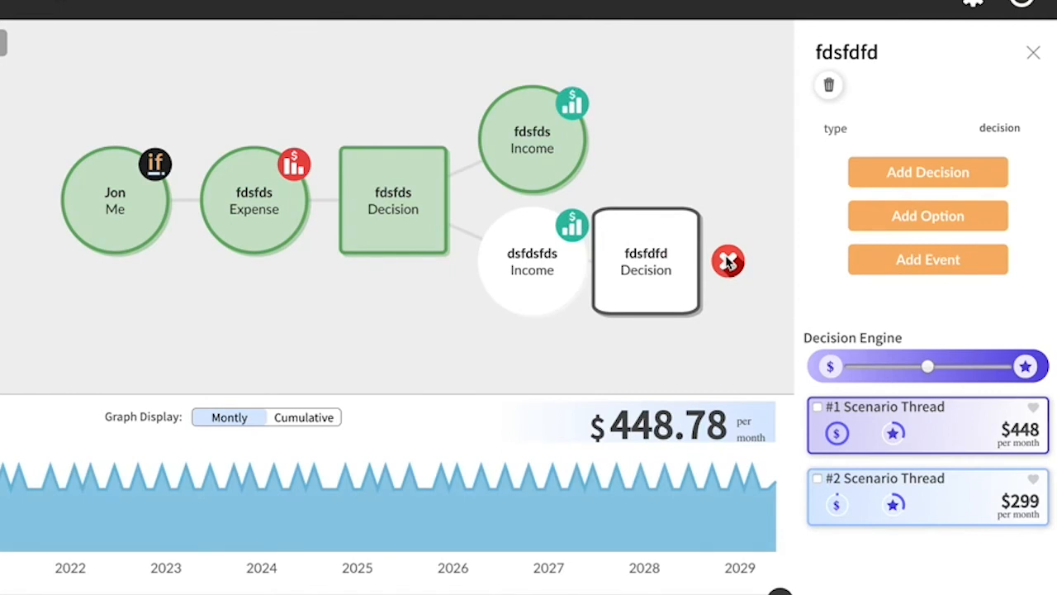
click(729, 262)
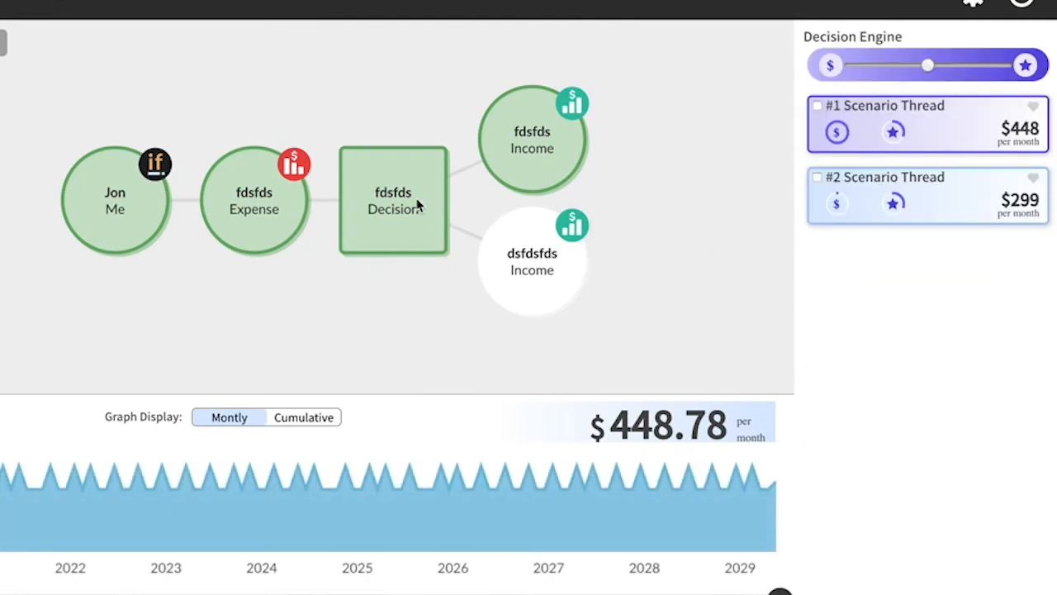
Step: Add a follow-up decision named "fdsfds" to the original Decision node, shared by both income options
click(419, 206)
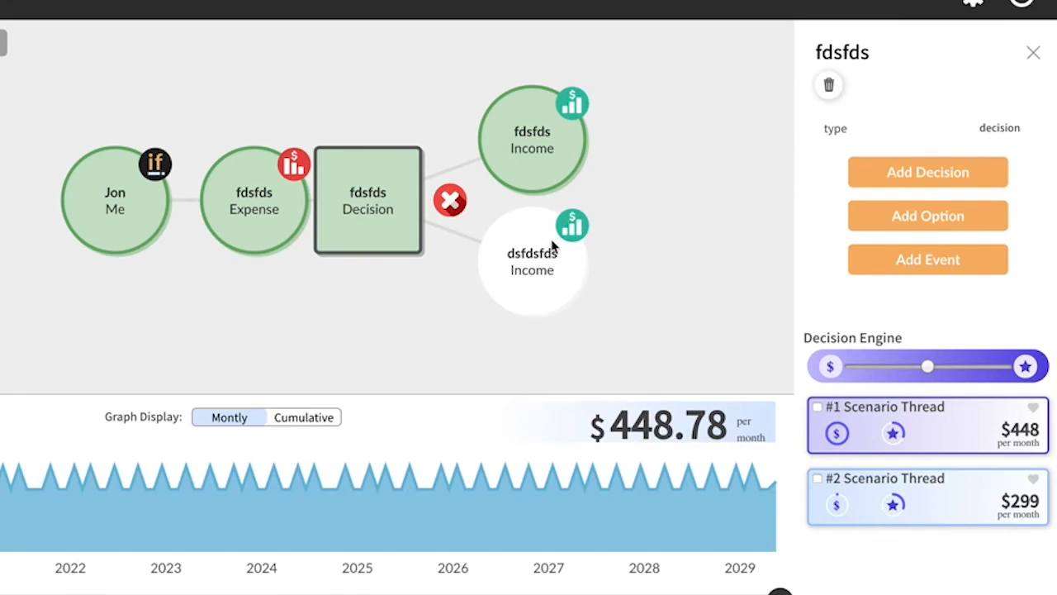
click(928, 176)
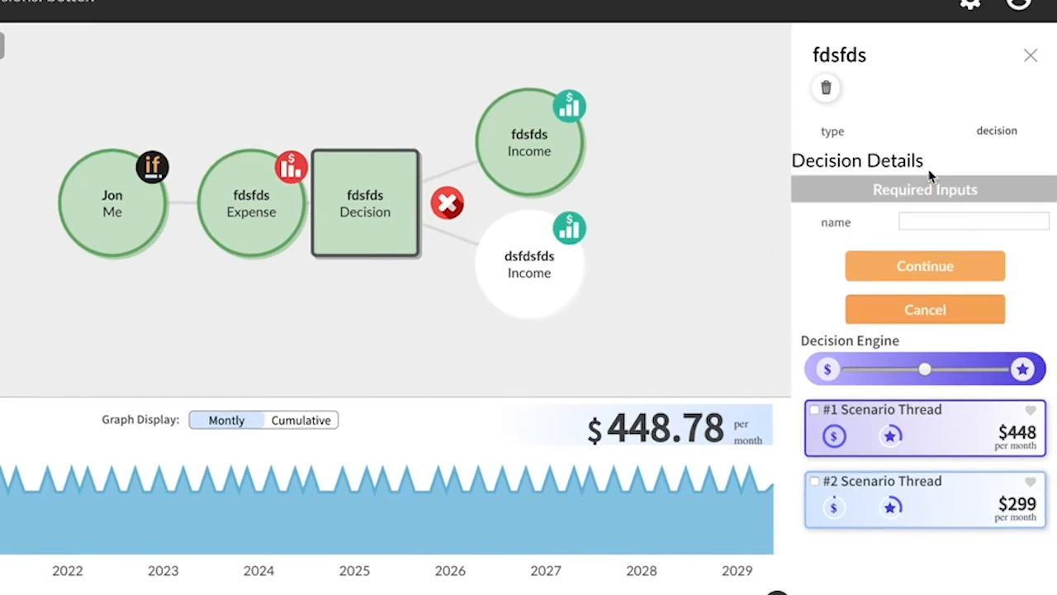
click(952, 216)
text(fdsfds)
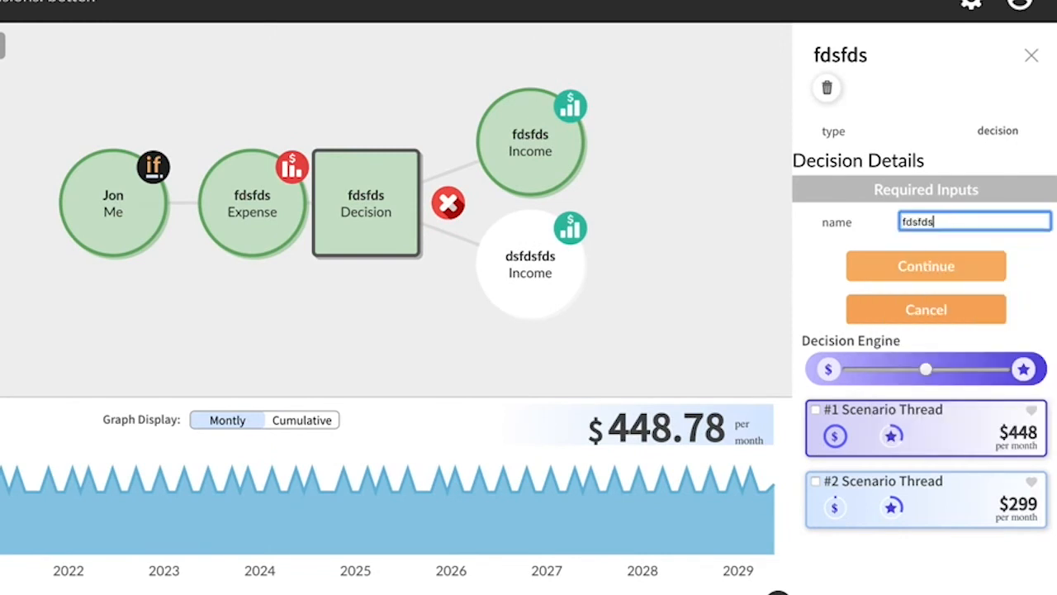
click(932, 268)
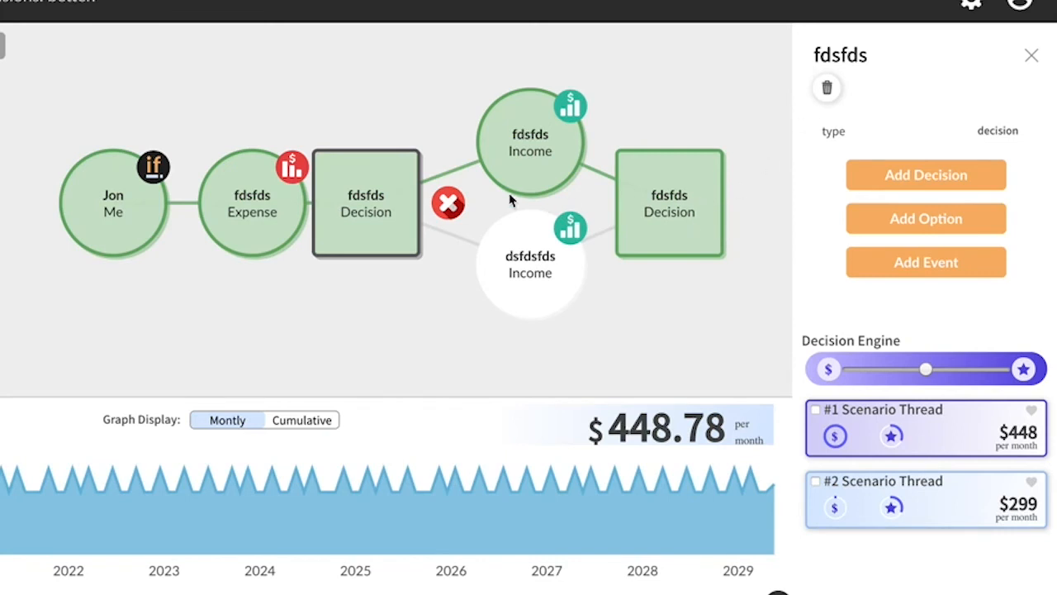
Step: Add another decision named "fdsfdsfds" from the original Decision node
drag(360, 198, 385, 200)
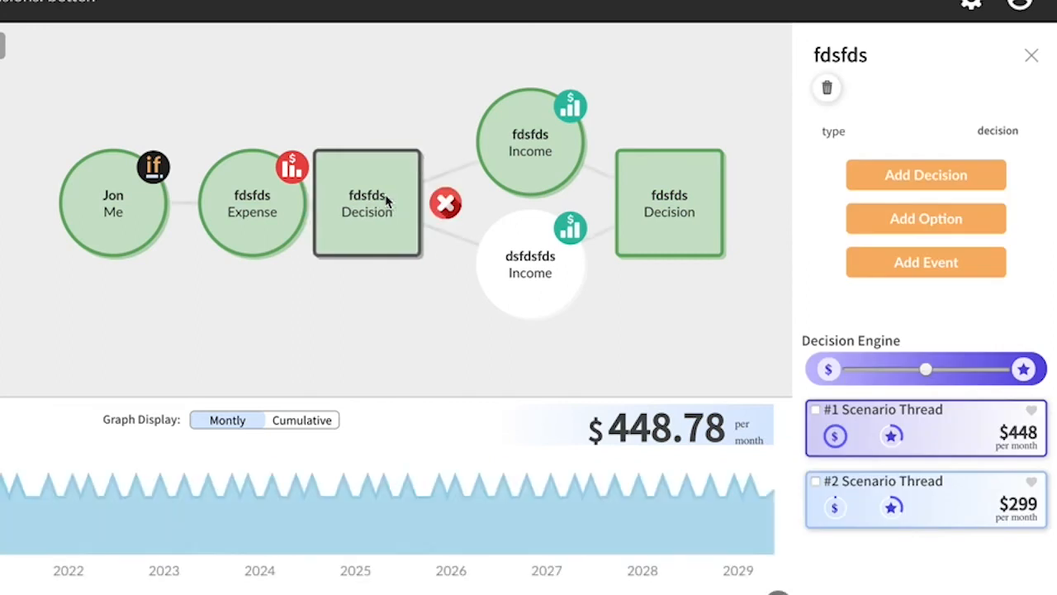
click(950, 177)
click(950, 220)
text(fdsfdsfds)
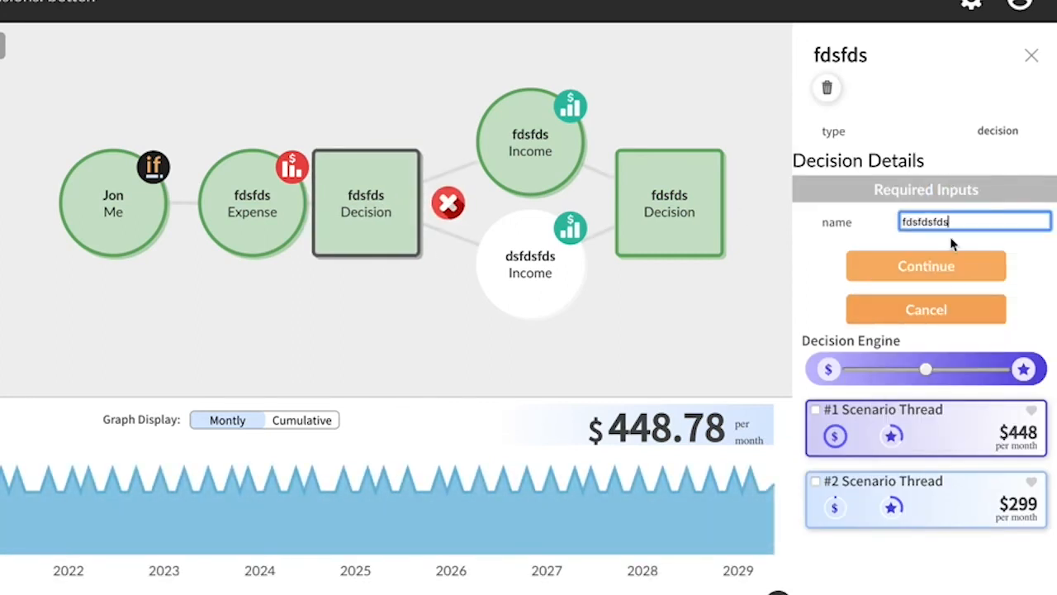
click(940, 271)
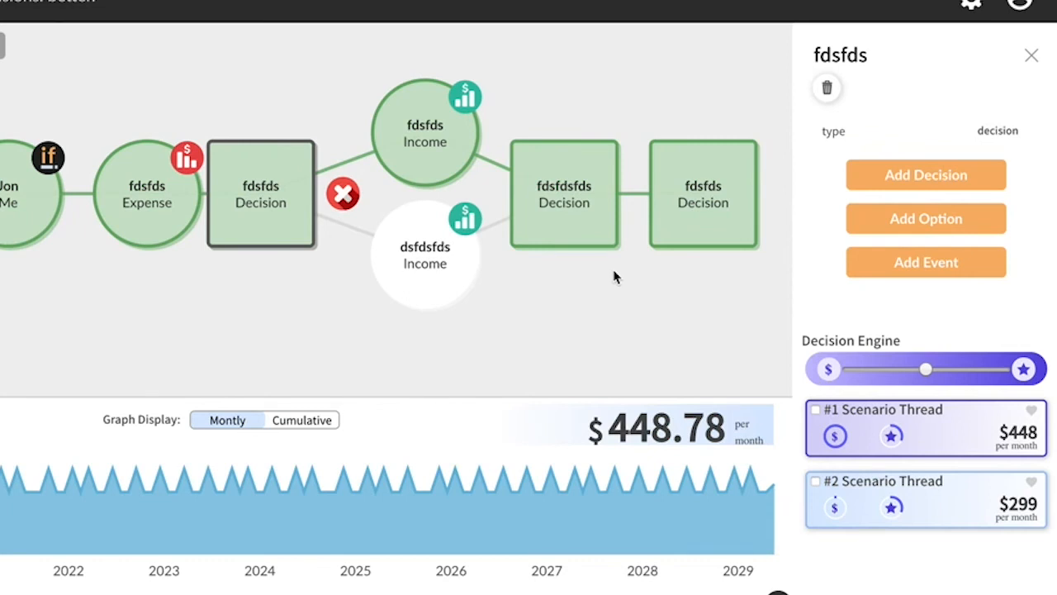
Step: Start a new event of type Expense on the weekly fdsfds income and name it "fdsfds"
click(444, 141)
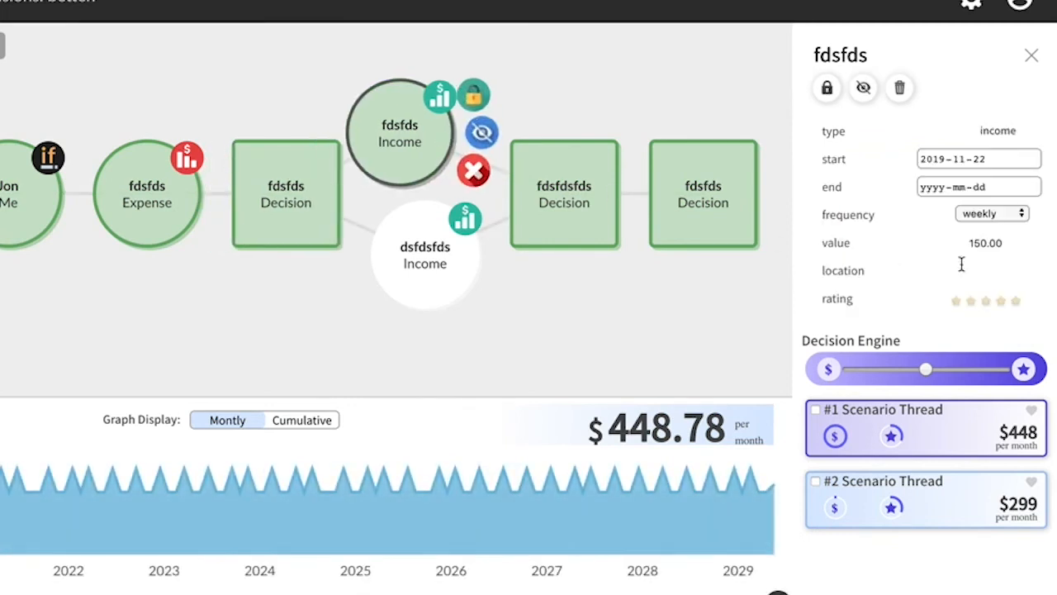
scroll(979, 243, down, 3)
scroll(983, 264, down, 1)
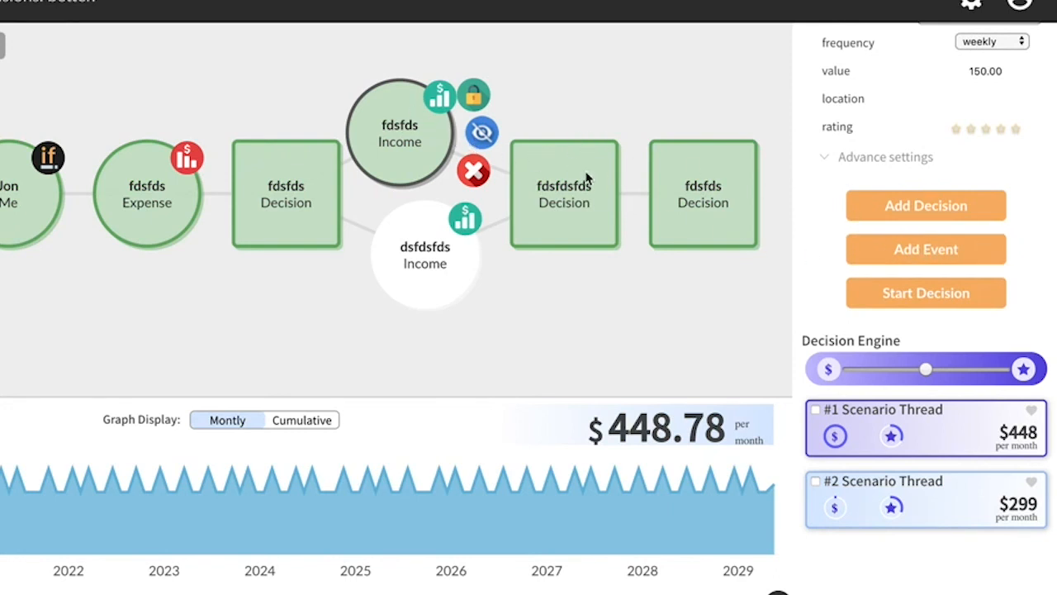
click(921, 256)
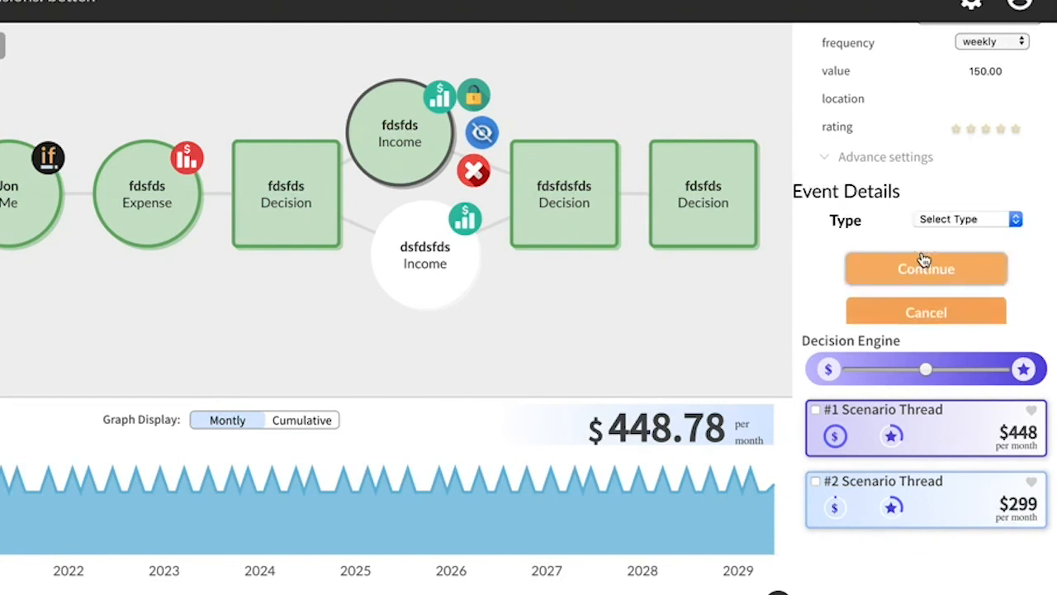
click(1016, 221)
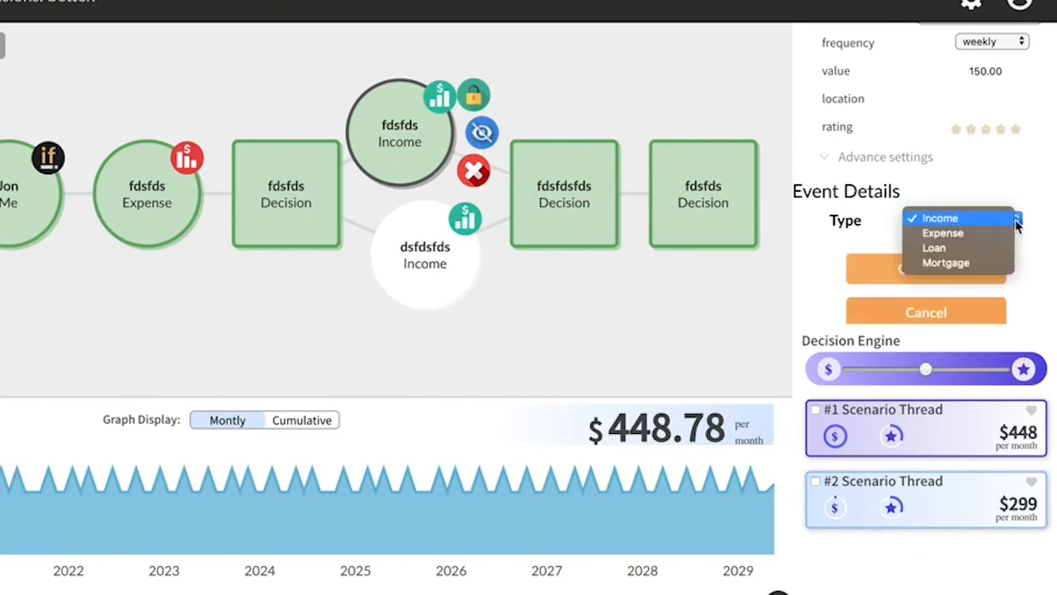
click(961, 234)
click(953, 283)
text(fdsfds)
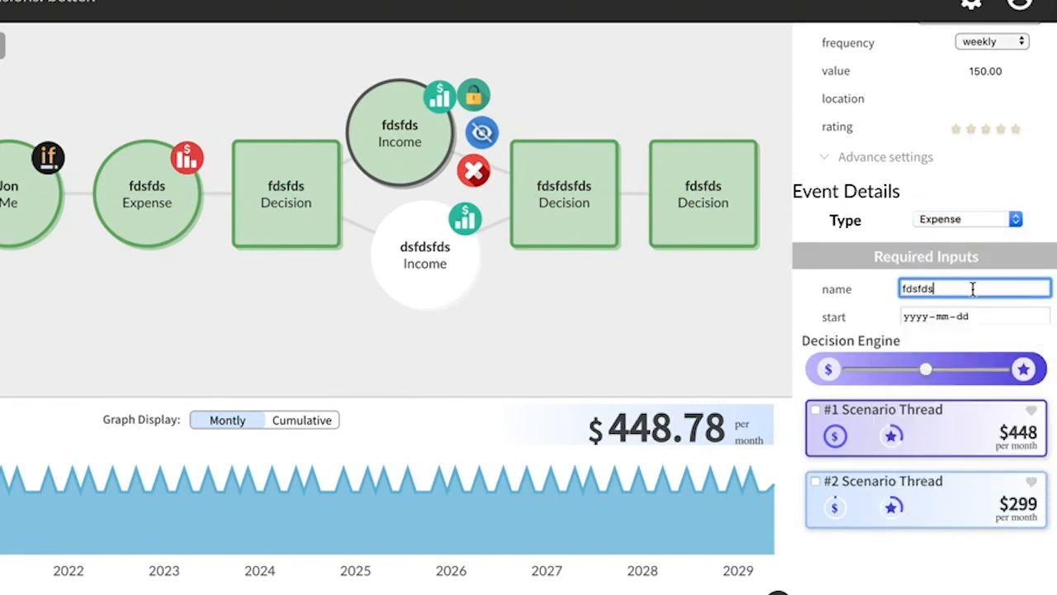
Step: Set the new expense's start date to 2019-11-22 and its cadence to One-Time
click(1043, 318)
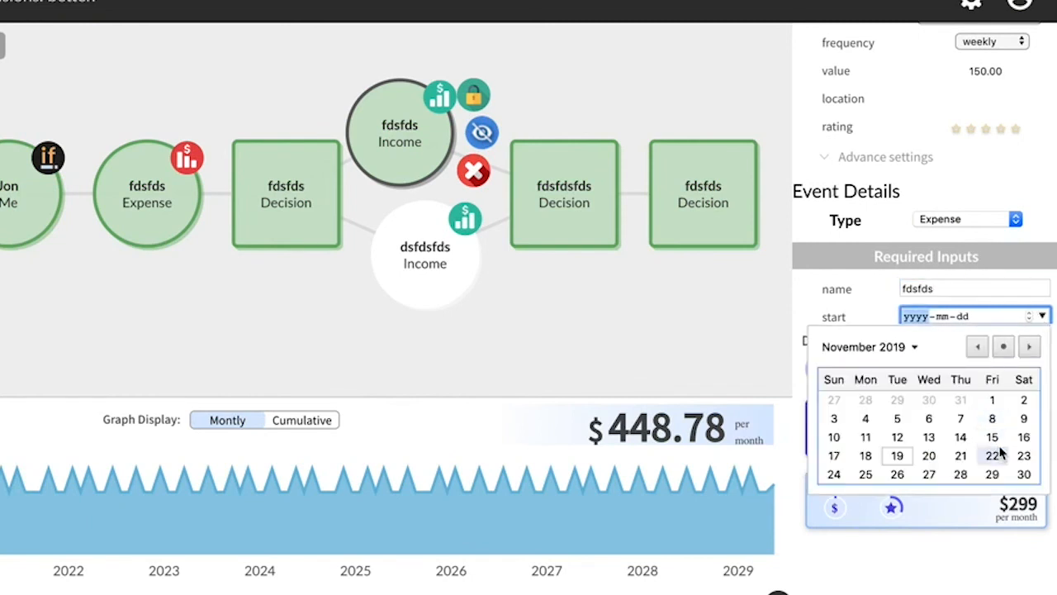
click(996, 455)
scroll(923, 262, down, 1)
scroll(923, 262, down, 2)
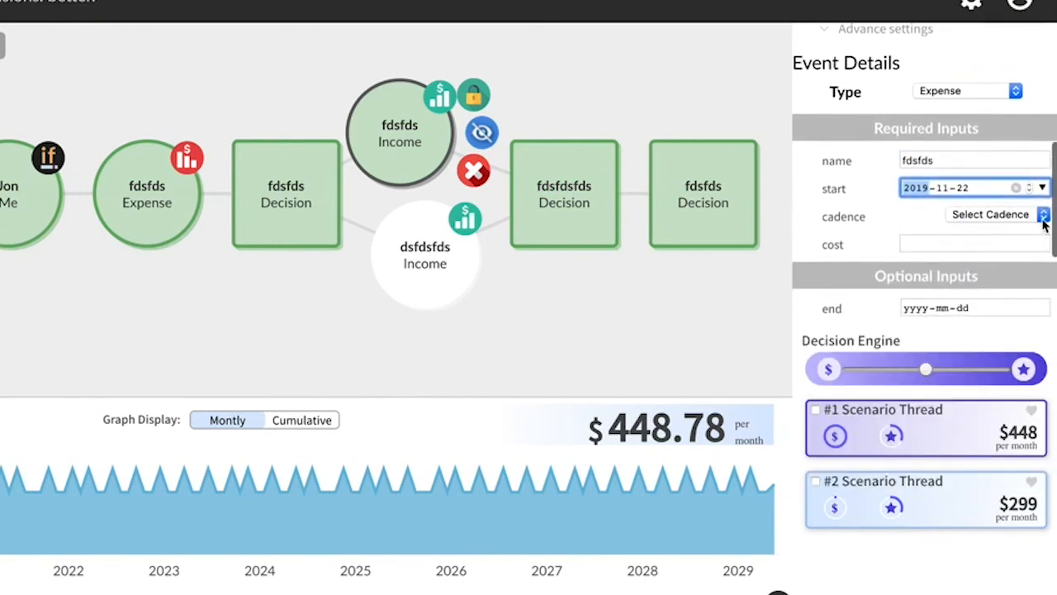
click(992, 216)
click(979, 287)
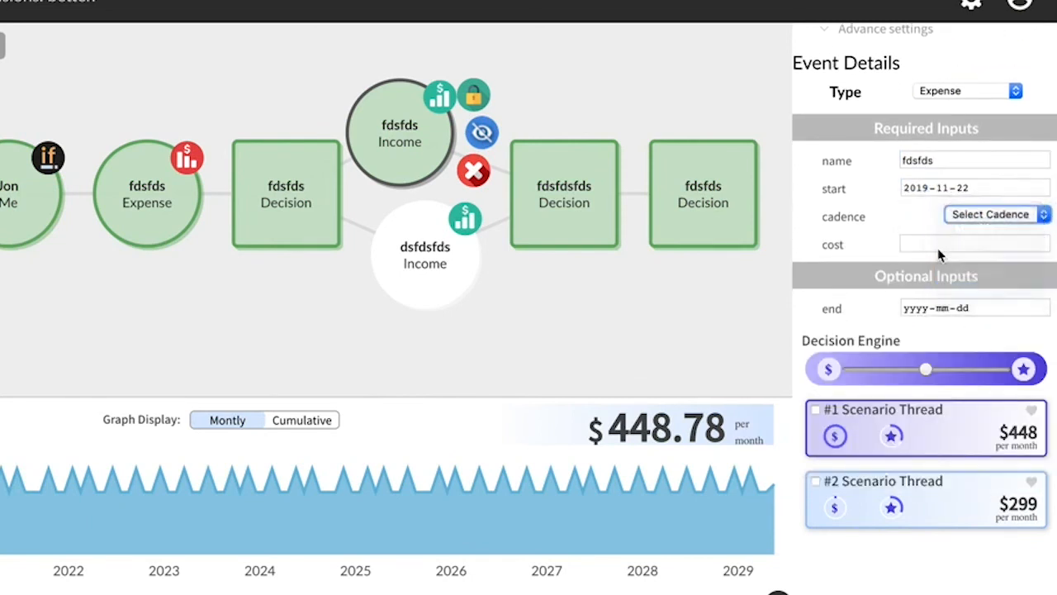
Step: Enter a cost of 1500 for the one-time expense and add it after the weekly income
click(938, 244)
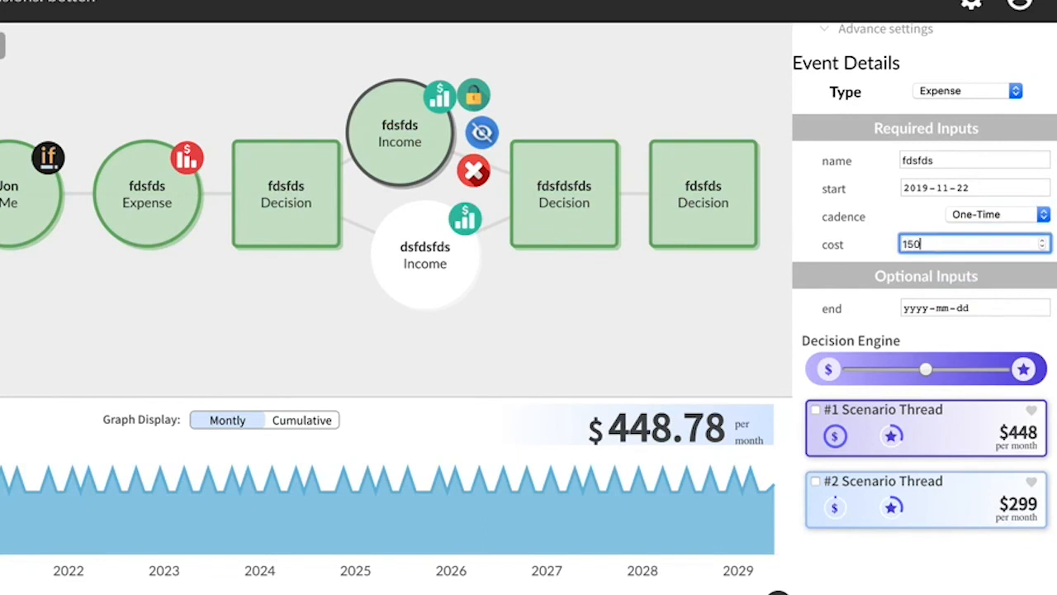
scroll(856, 247, down, 3)
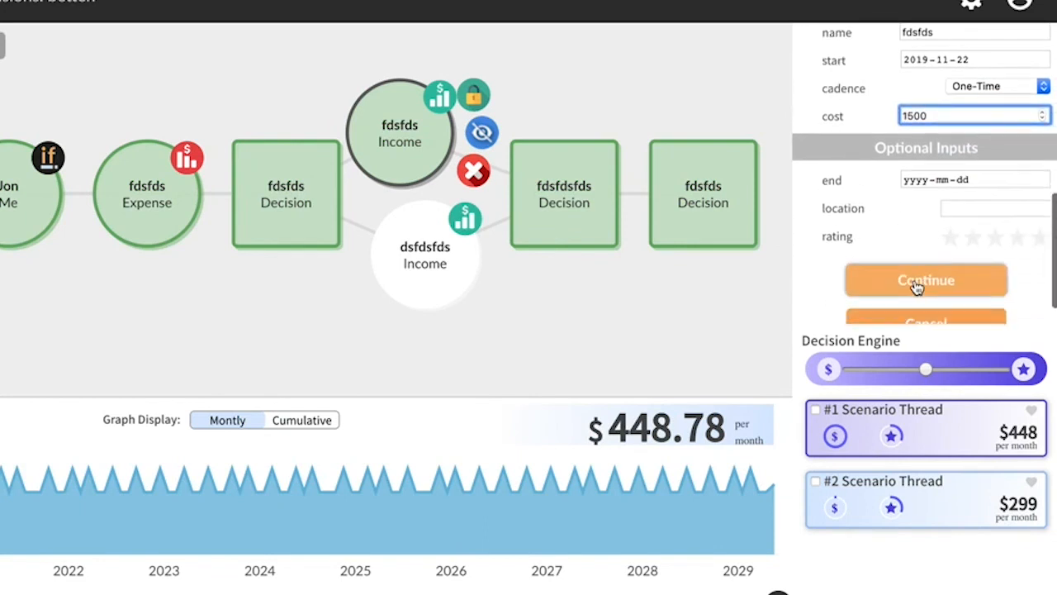
click(917, 286)
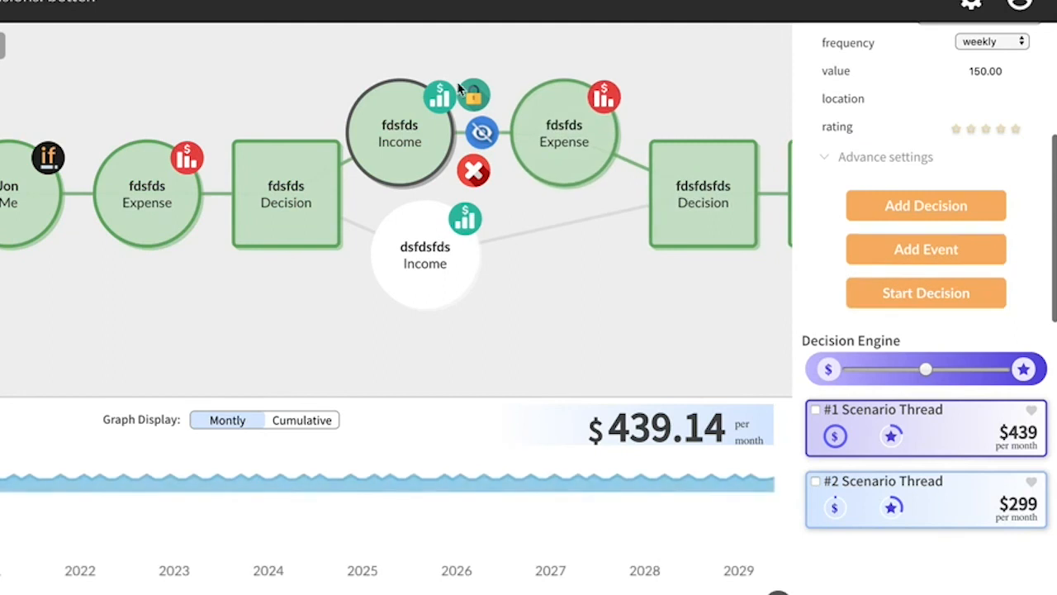